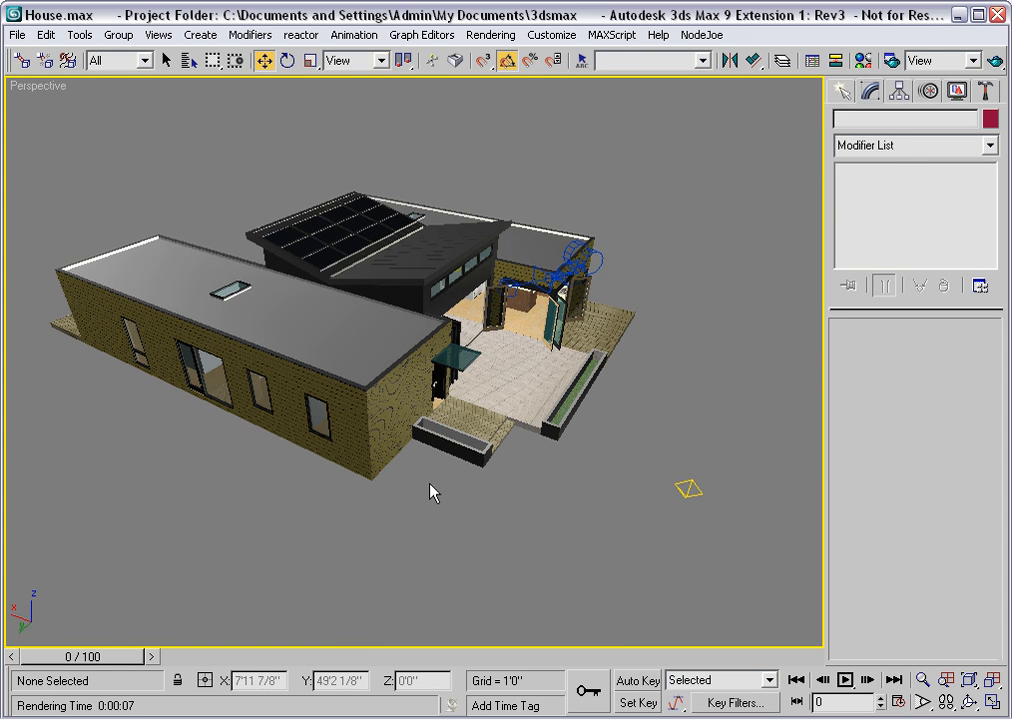
- Switch to the camera view, select the kitchen ceiling downlight, and sample its material into the Material Editor
{"action": "key", "text": "c"}
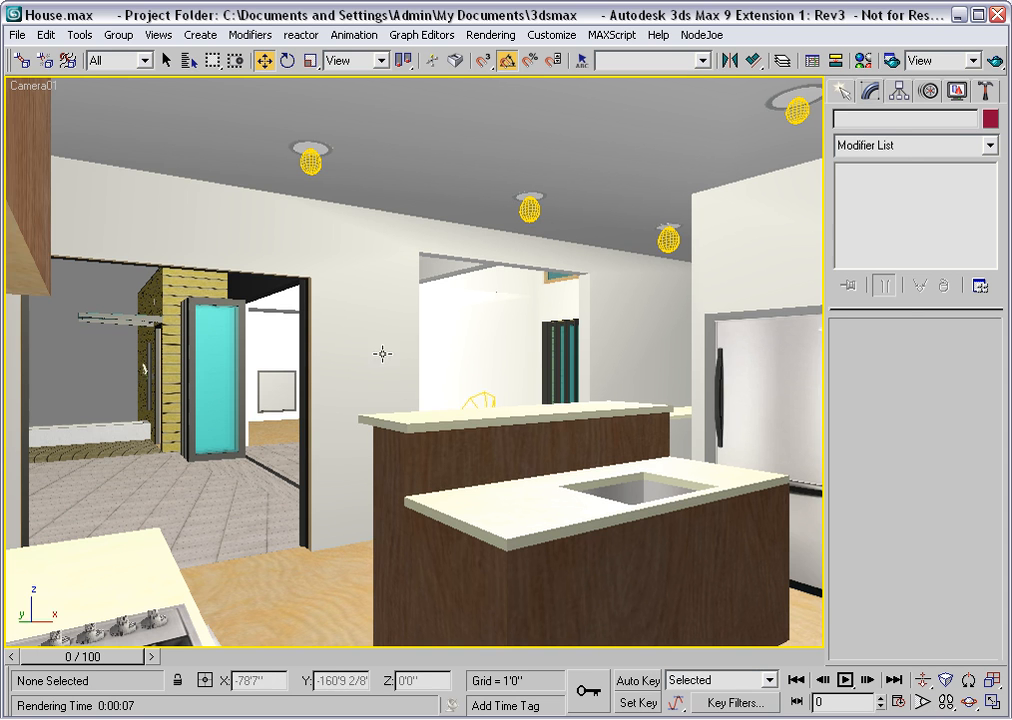
{"action": "left_click", "coordinate": [309, 150]}
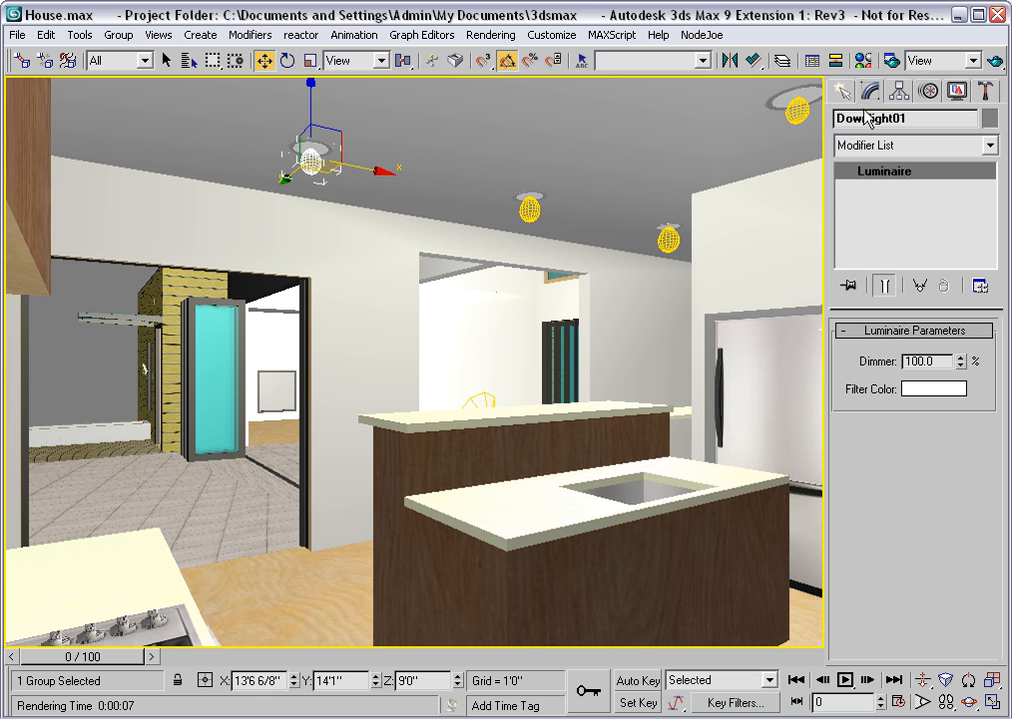
{"action": "left_click", "coordinate": [863, 60]}
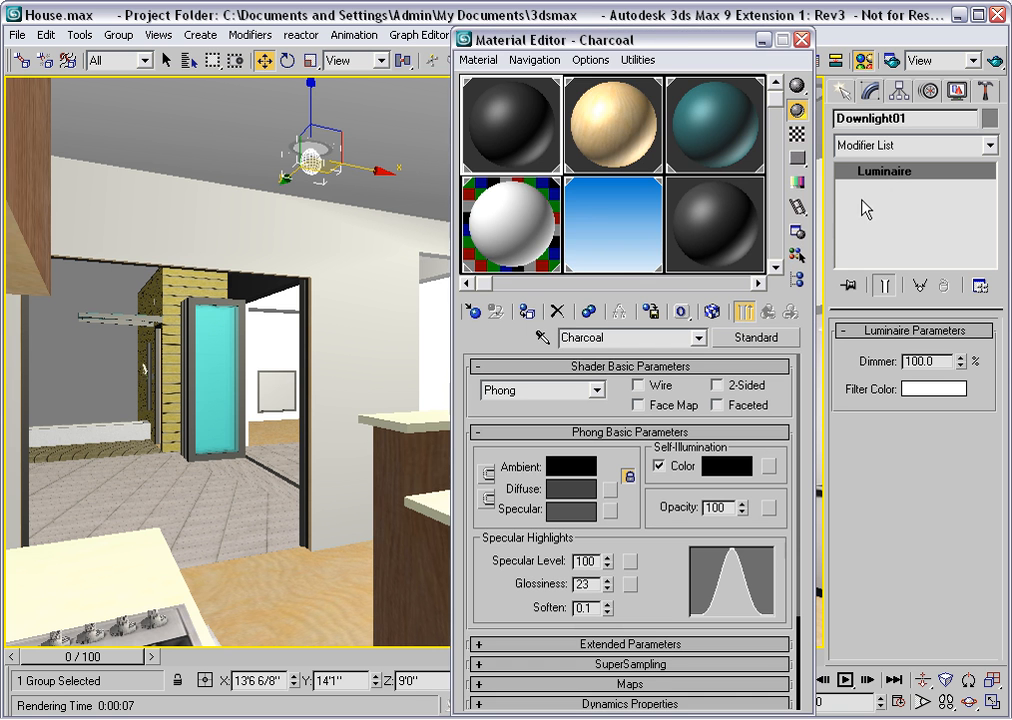
{"action": "left_click", "coordinate": [542, 339]}
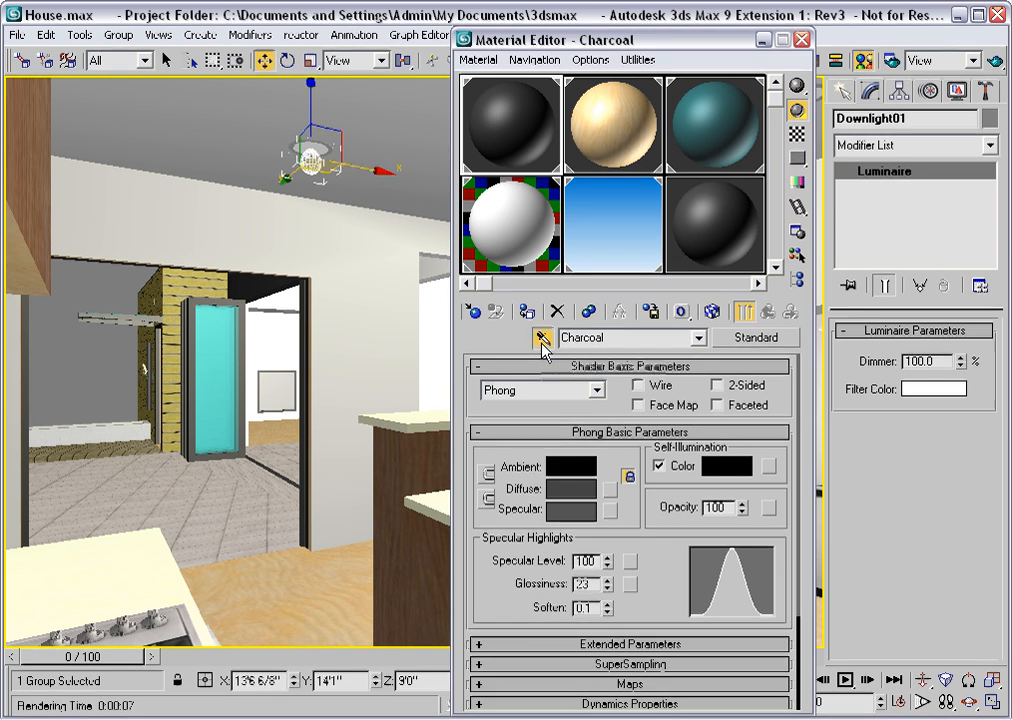
{"action": "left_click", "coordinate": [299, 148]}
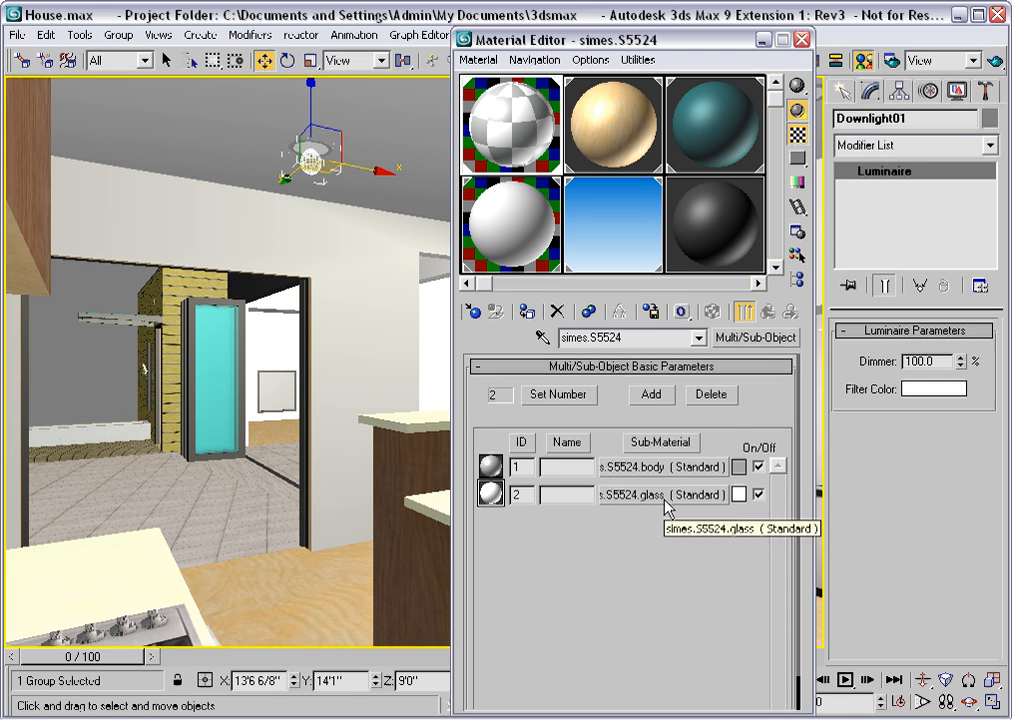
- Assign material ID channel 1 to the downlight's simes.S5524.glass sub-material and close the Material Editor
{"action": "left_click", "coordinate": [666, 495]}
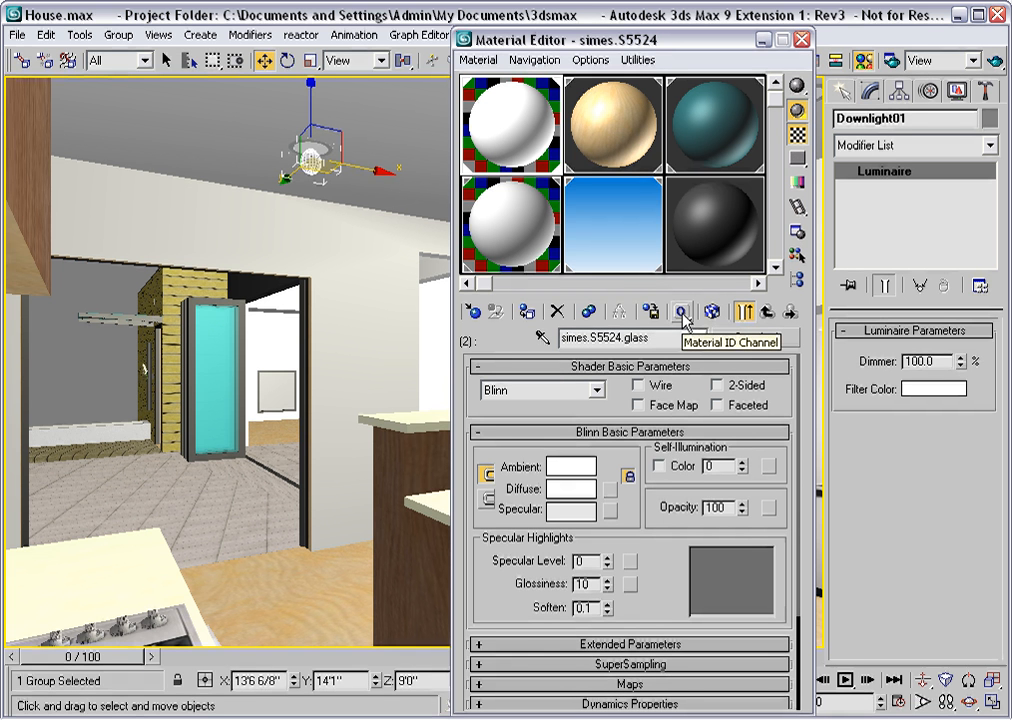
{"action": "left_click", "coordinate": [683, 314]}
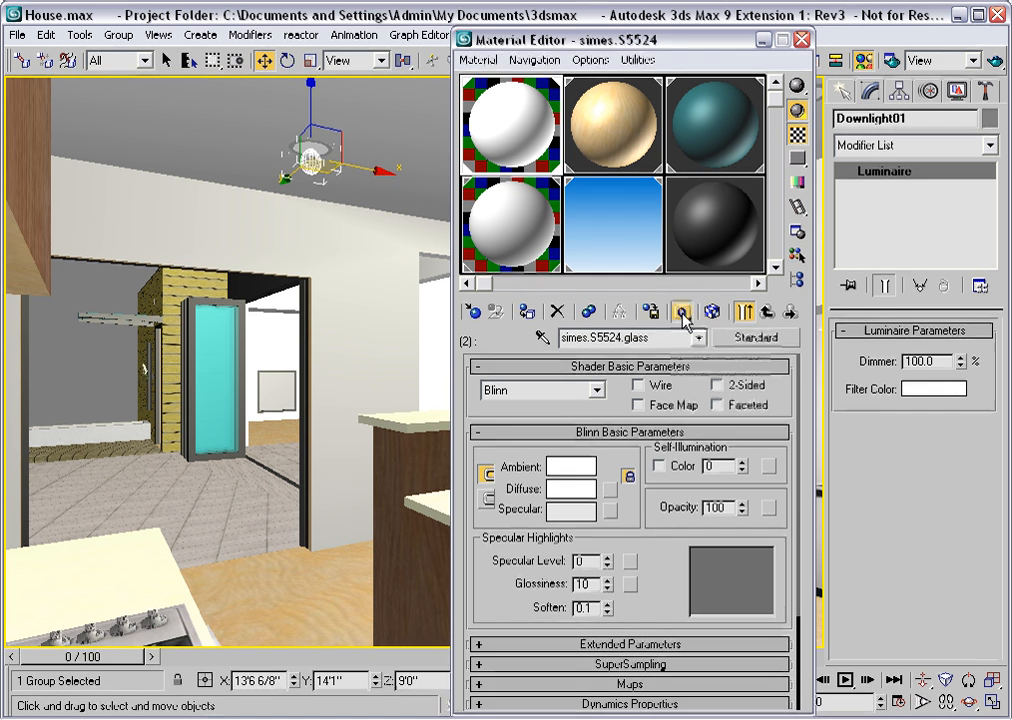
{"action": "left_click_drag", "start_coordinate": [683, 316], "coordinate": [684, 357]}
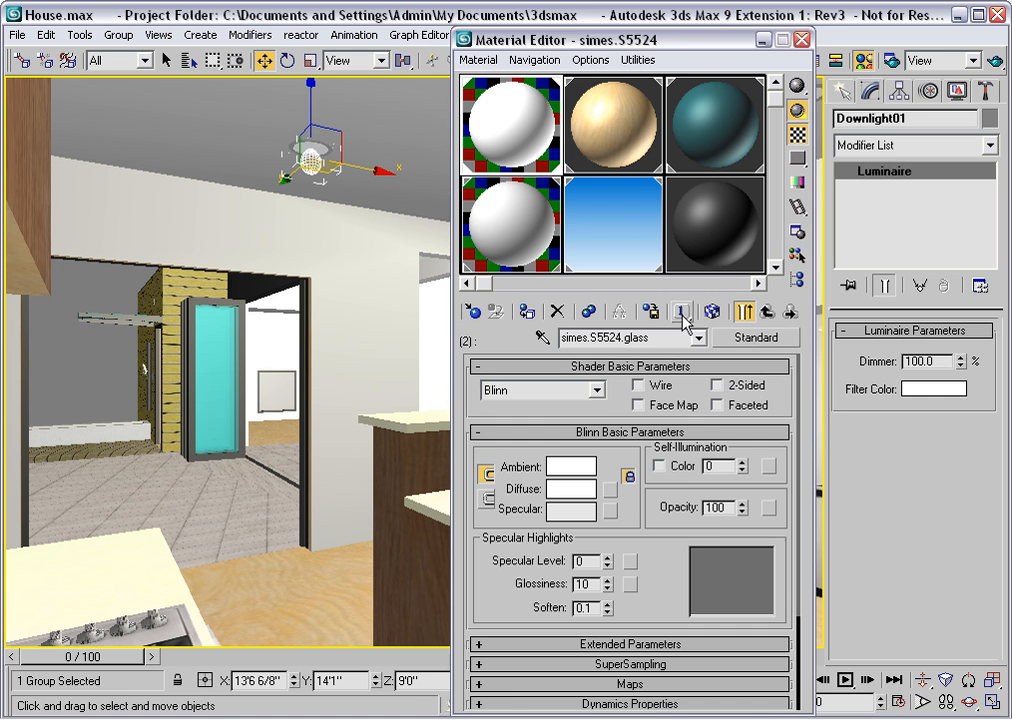
{"action": "left_click", "coordinate": [802, 40]}
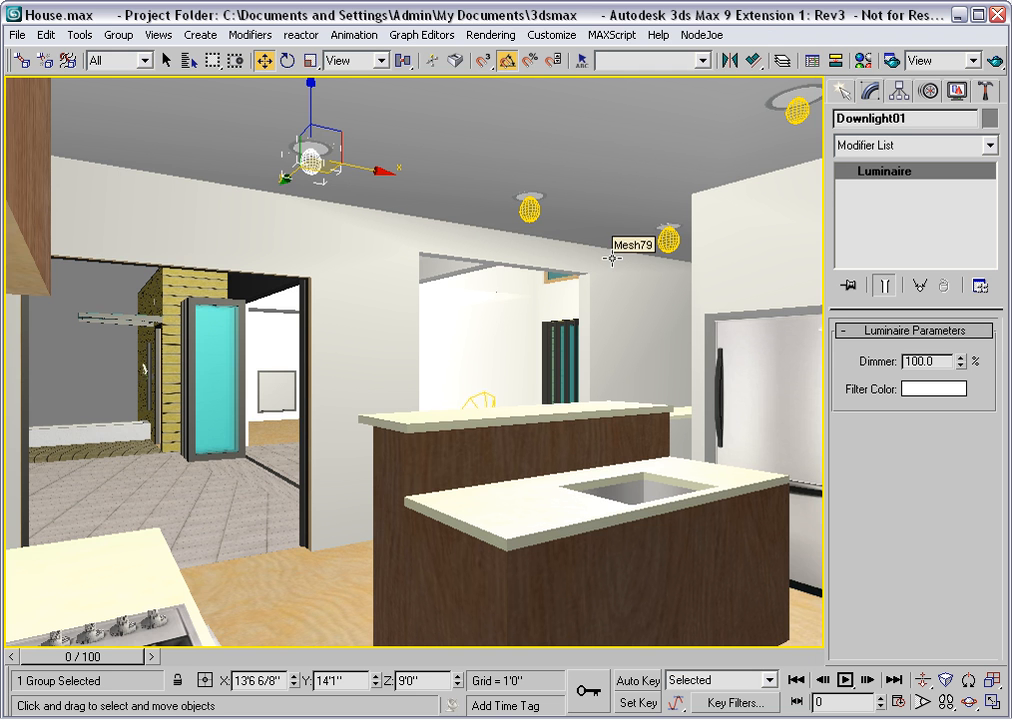
- Add a Lens Effects entry to the scene's render effects
{"action": "key", "text": "8"}
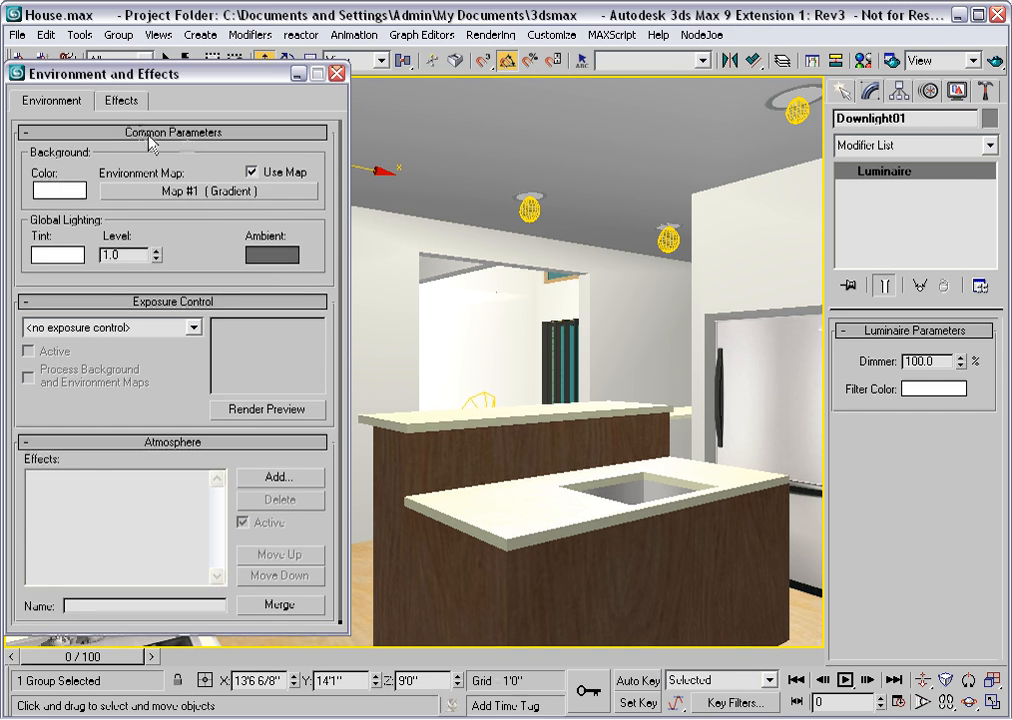
{"action": "left_click", "coordinate": [137, 103]}
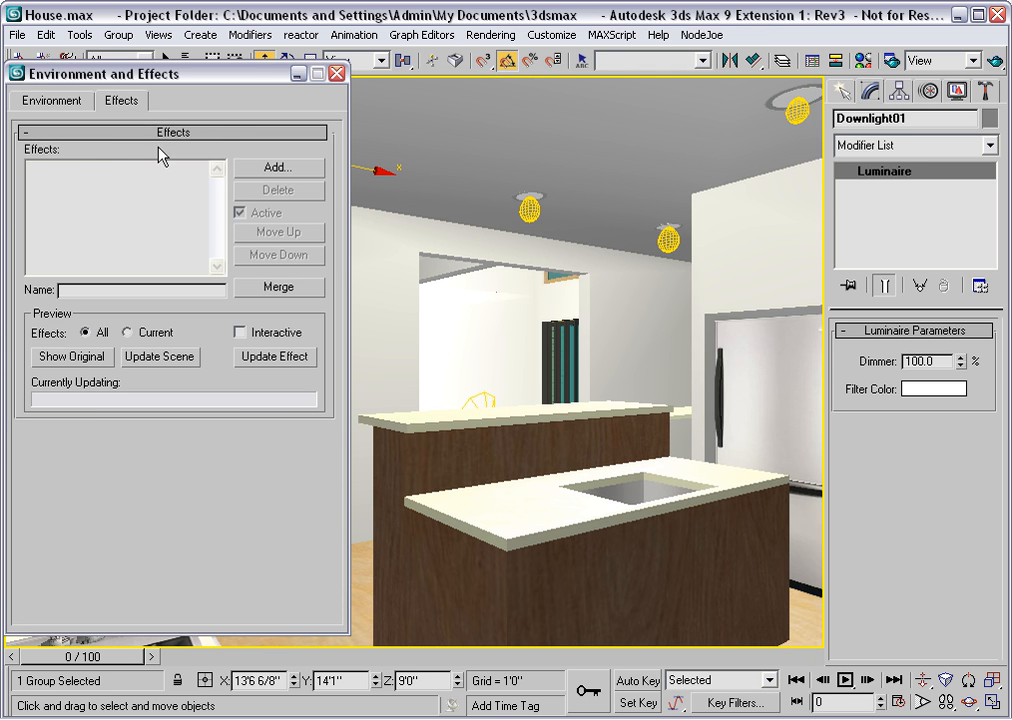
{"action": "left_click", "coordinate": [278, 167]}
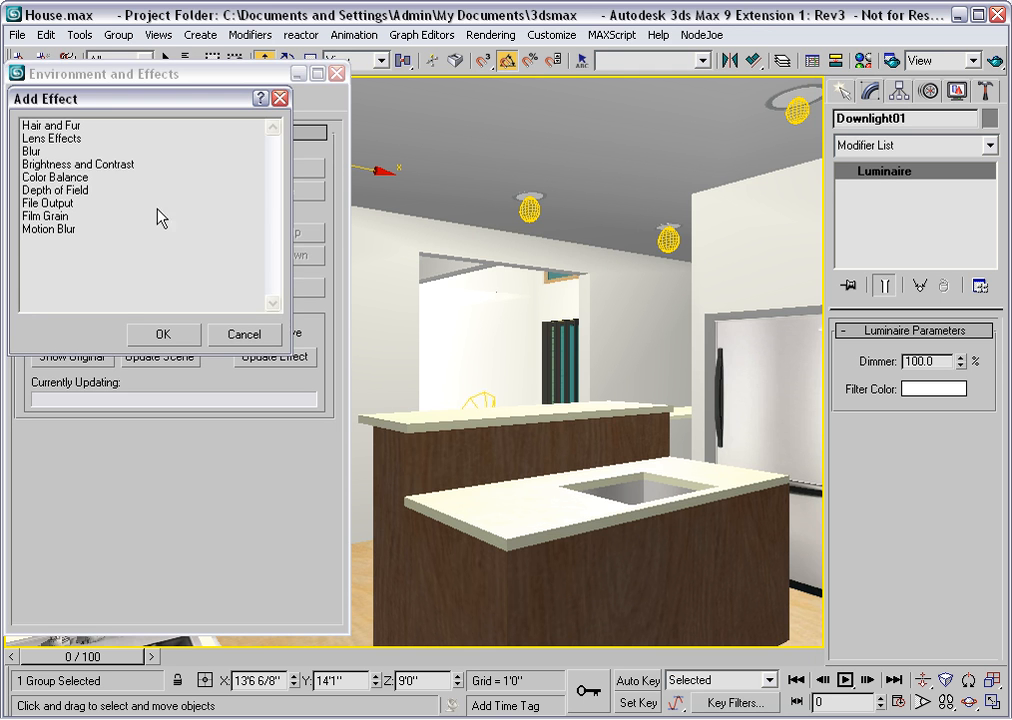
{"action": "left_click", "coordinate": [92, 139]}
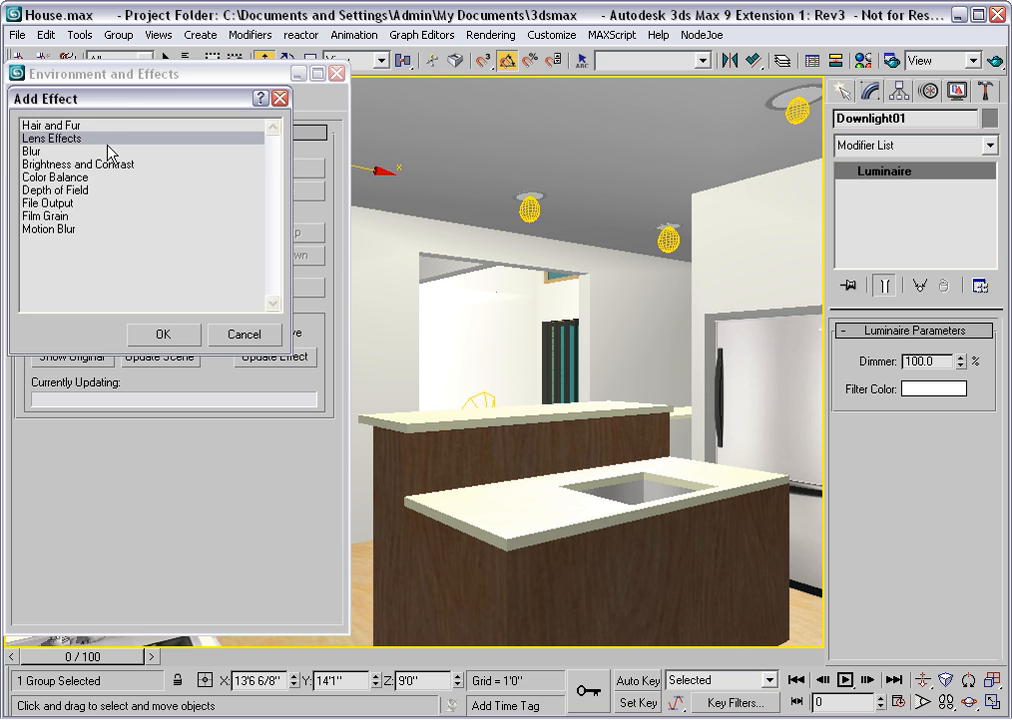
{"action": "left_click", "coordinate": [164, 336]}
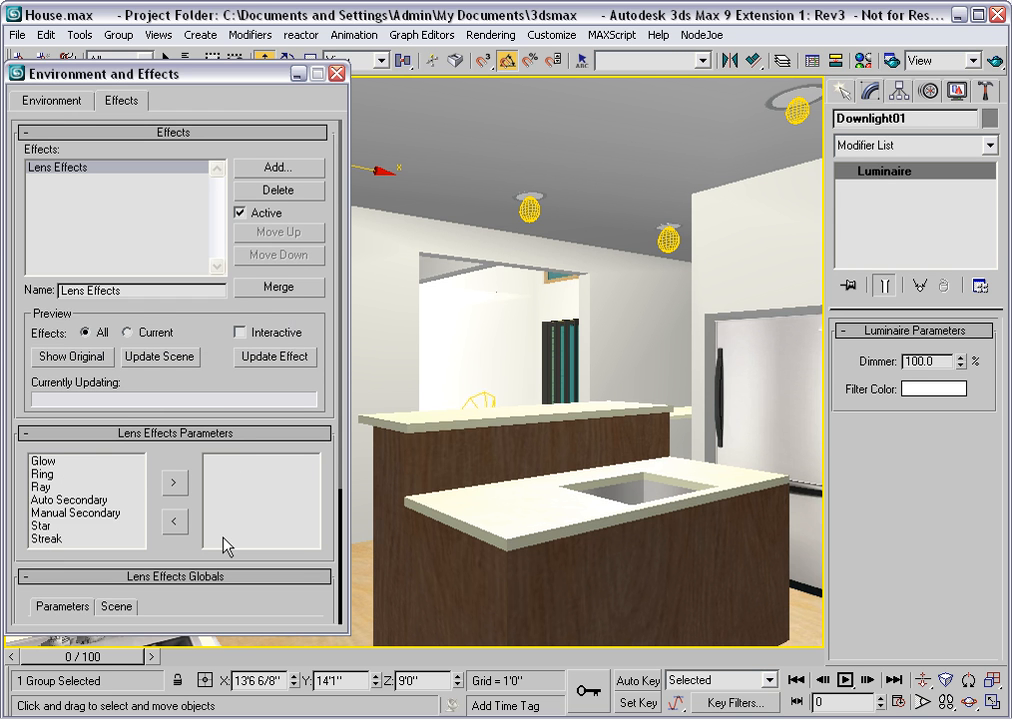
- Add a Glow element to the Lens Effects
{"action": "left_click_drag", "start_coordinate": [158, 549], "coordinate": [155, 320]}
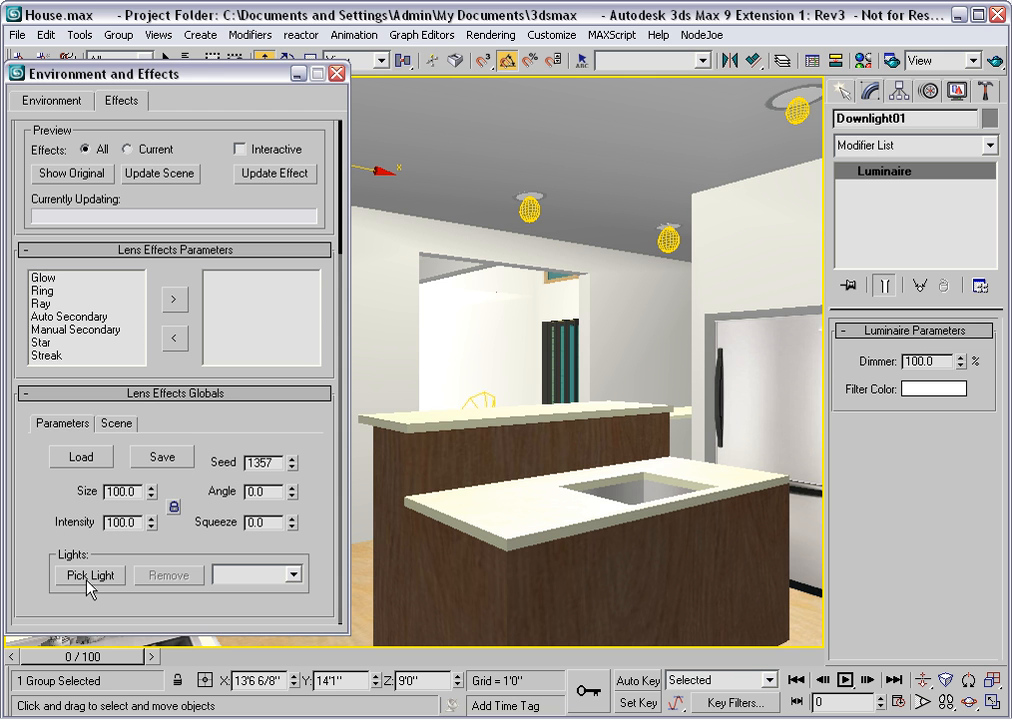
{"action": "left_click", "coordinate": [46, 279]}
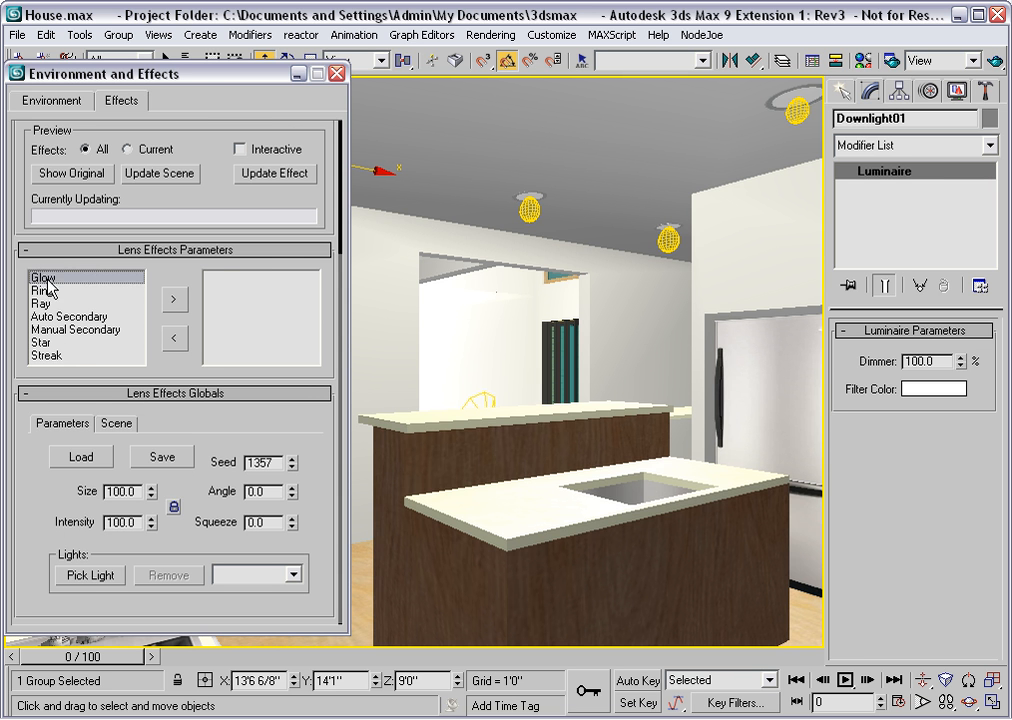
{"action": "left_click", "coordinate": [174, 300]}
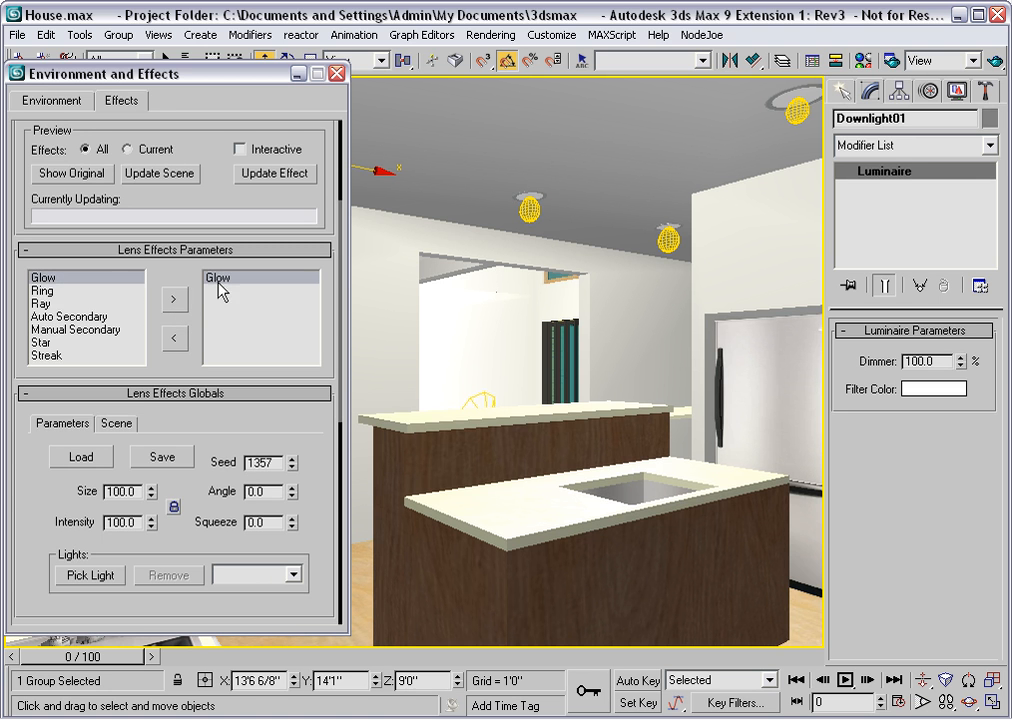
- Enable Material ID 1 as the Glow element's image source and check it against the glass sub-material's ID channel
{"action": "left_click_drag", "start_coordinate": [201, 415], "coordinate": [202, 166]}
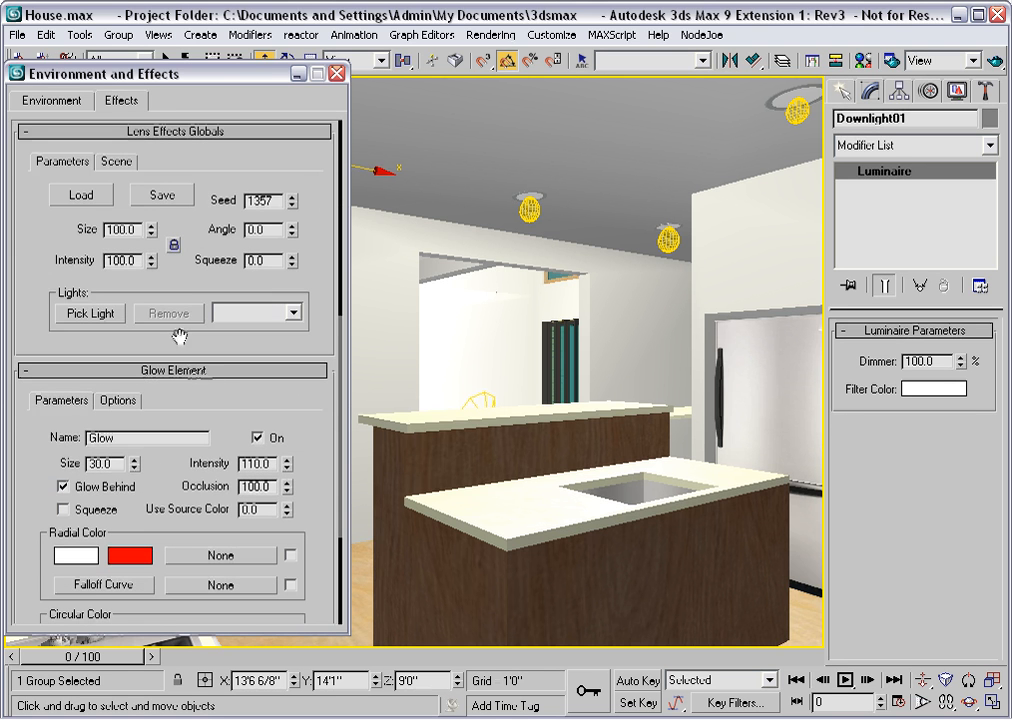
{"action": "left_click_drag", "start_coordinate": [189, 387], "coordinate": [195, 199]}
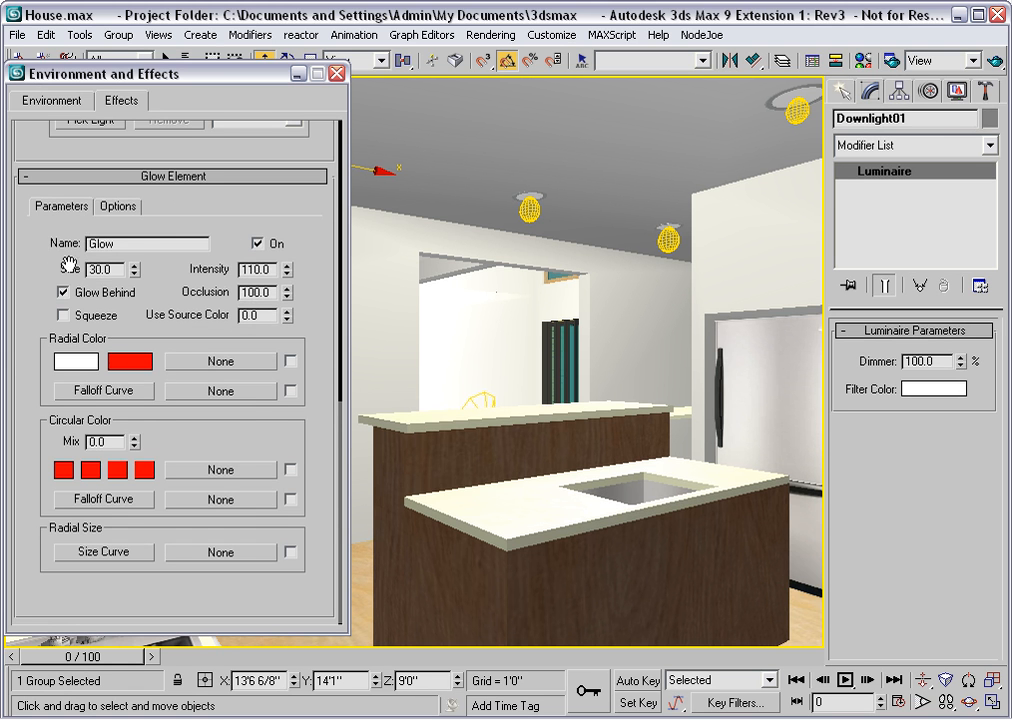
{"action": "left_click", "coordinate": [119, 207]}
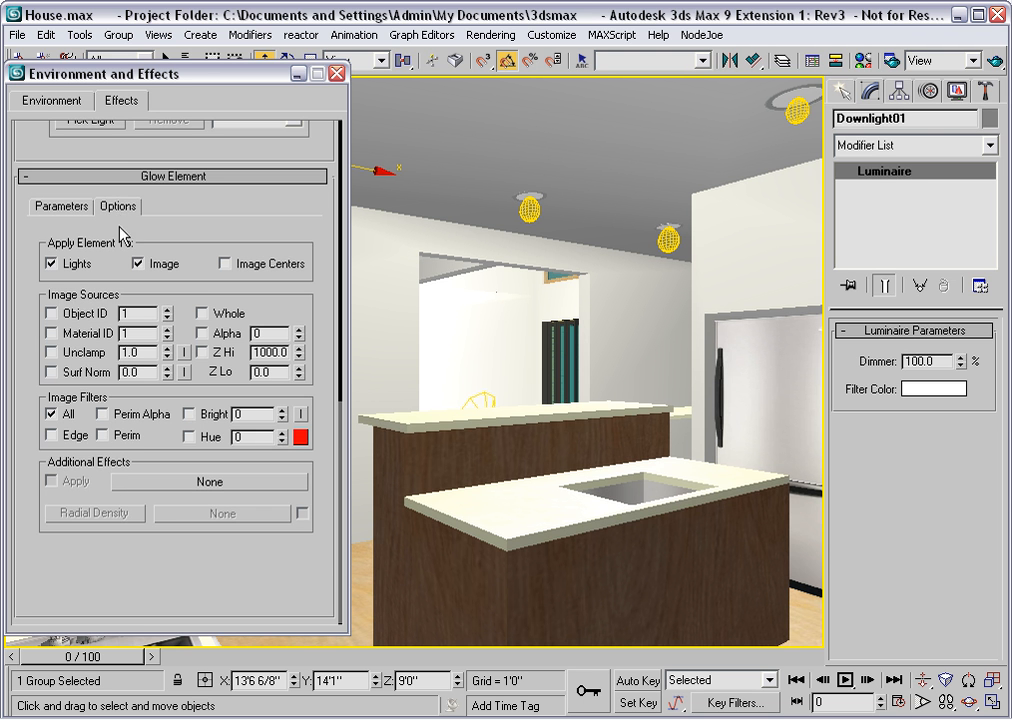
{"action": "left_click", "coordinate": [51, 334]}
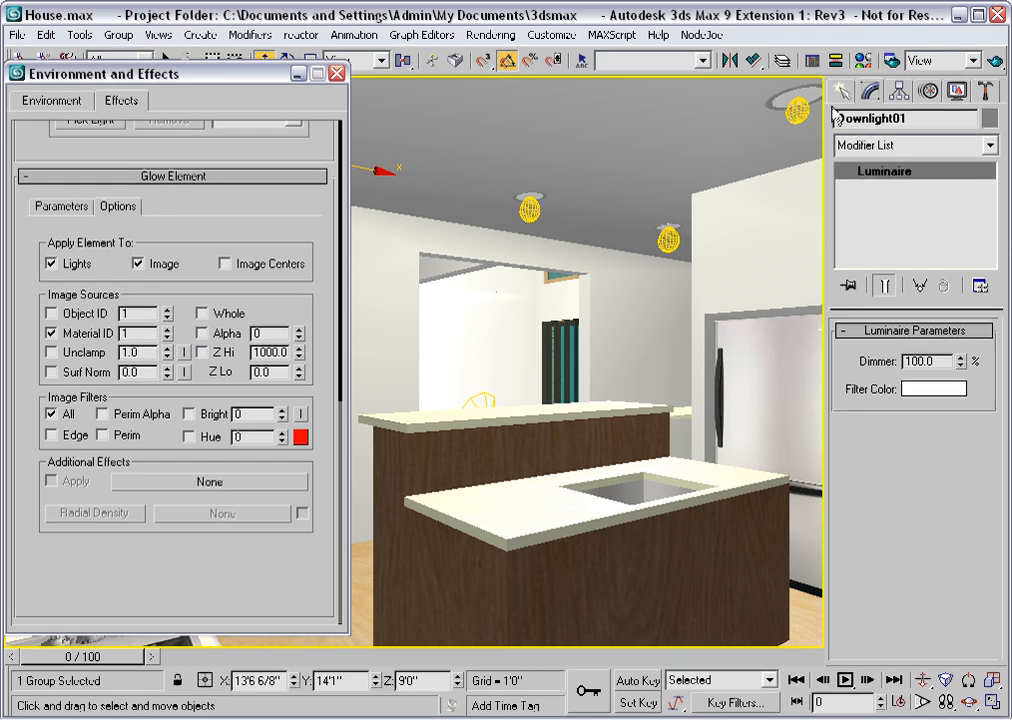
{"action": "left_click", "coordinate": [864, 64]}
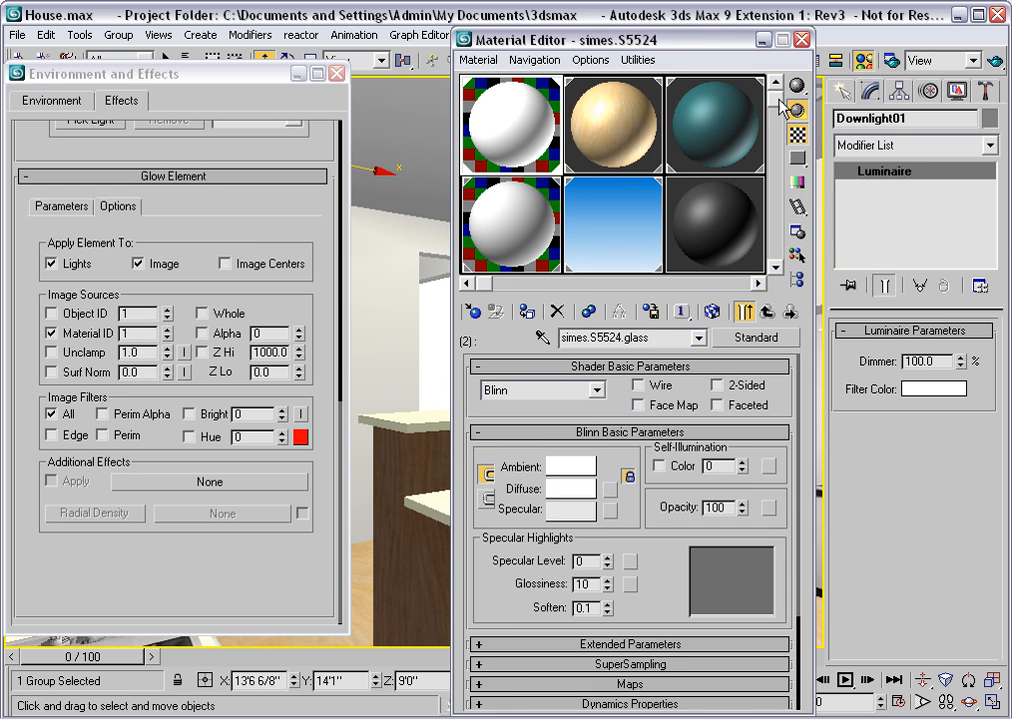
{"action": "left_click", "coordinate": [800, 42]}
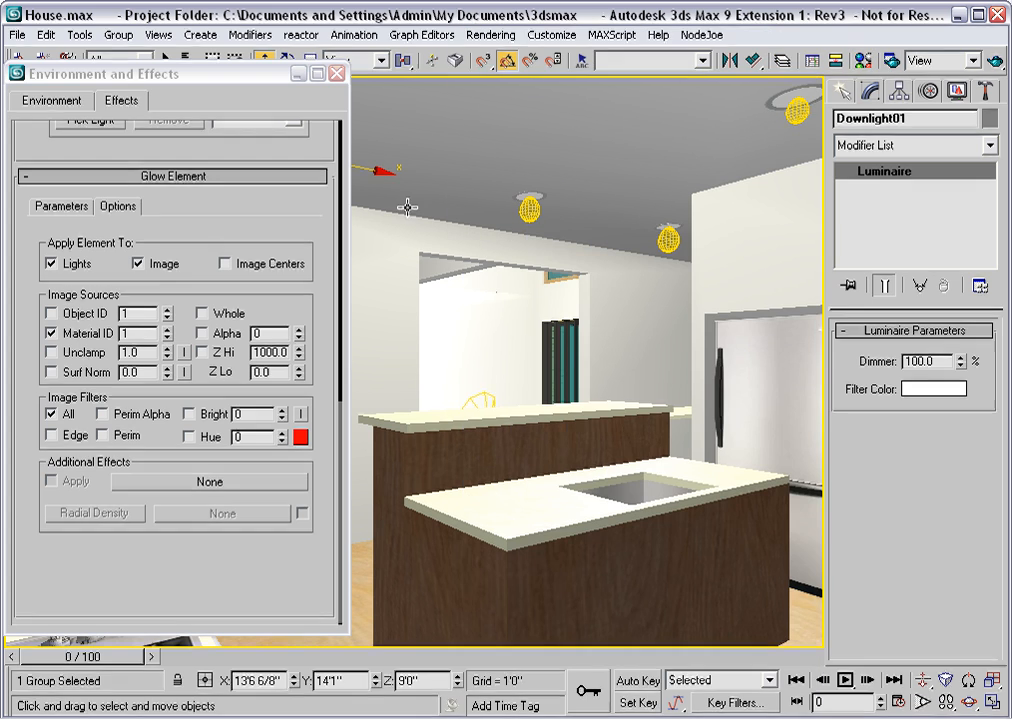
- Render an effects preview of the camera view with the Glow element
{"action": "left_click", "coordinate": [218, 200]}
{"action": "left_click_drag", "start_coordinate": [218, 200], "coordinate": [192, 501]}
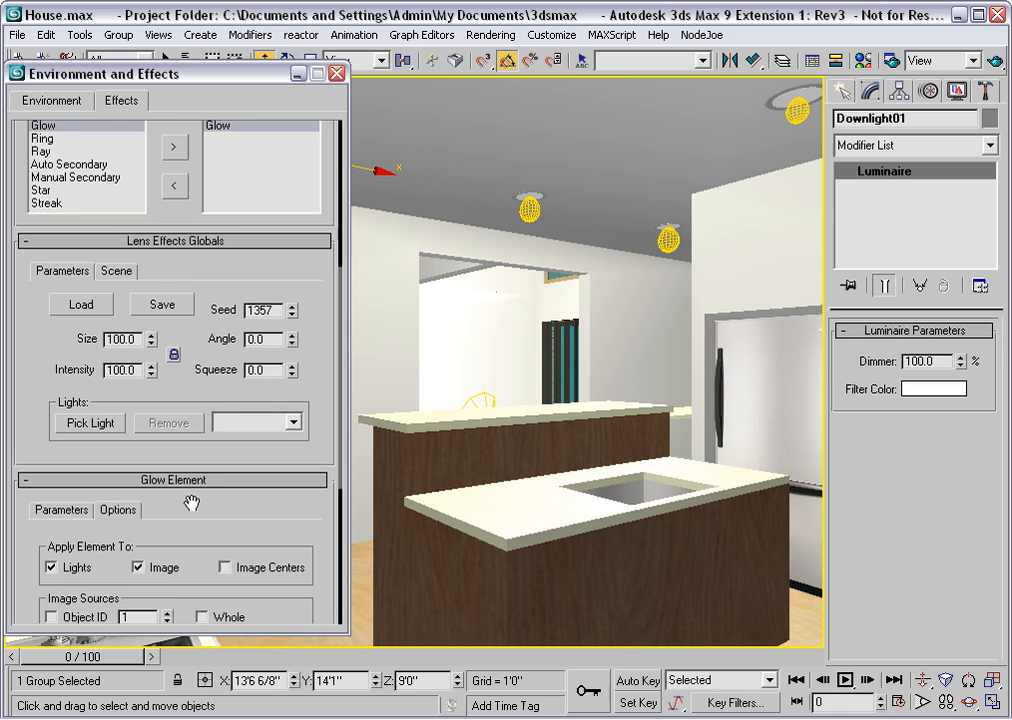
{"action": "left_click_drag", "start_coordinate": [182, 252], "coordinate": [181, 373]}
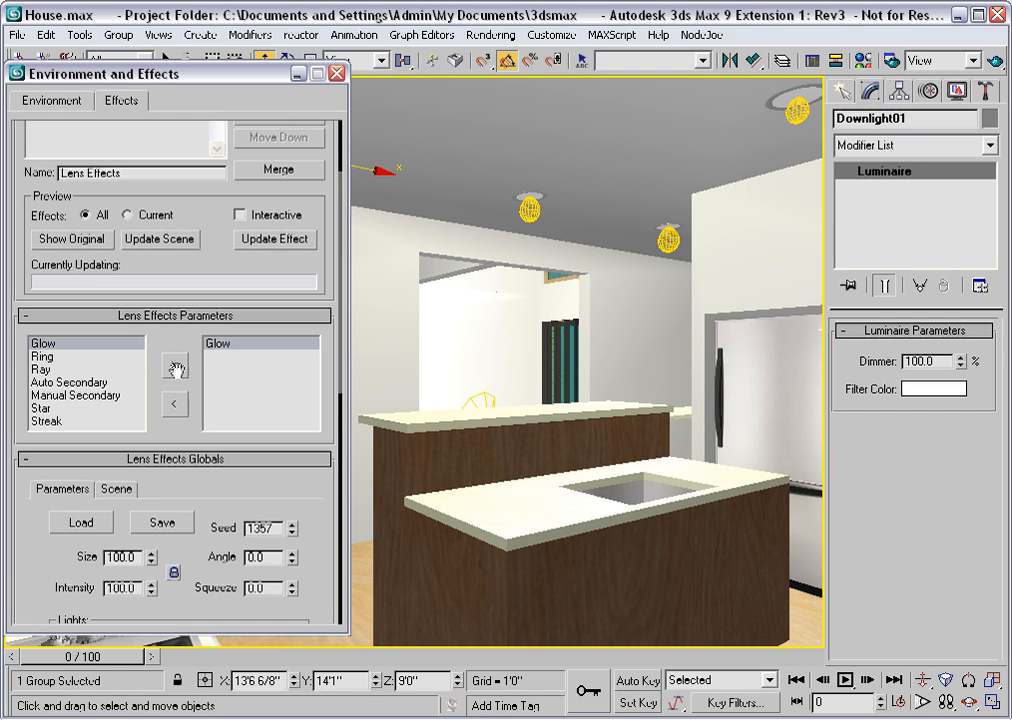
{"action": "left_click", "coordinate": [267, 244]}
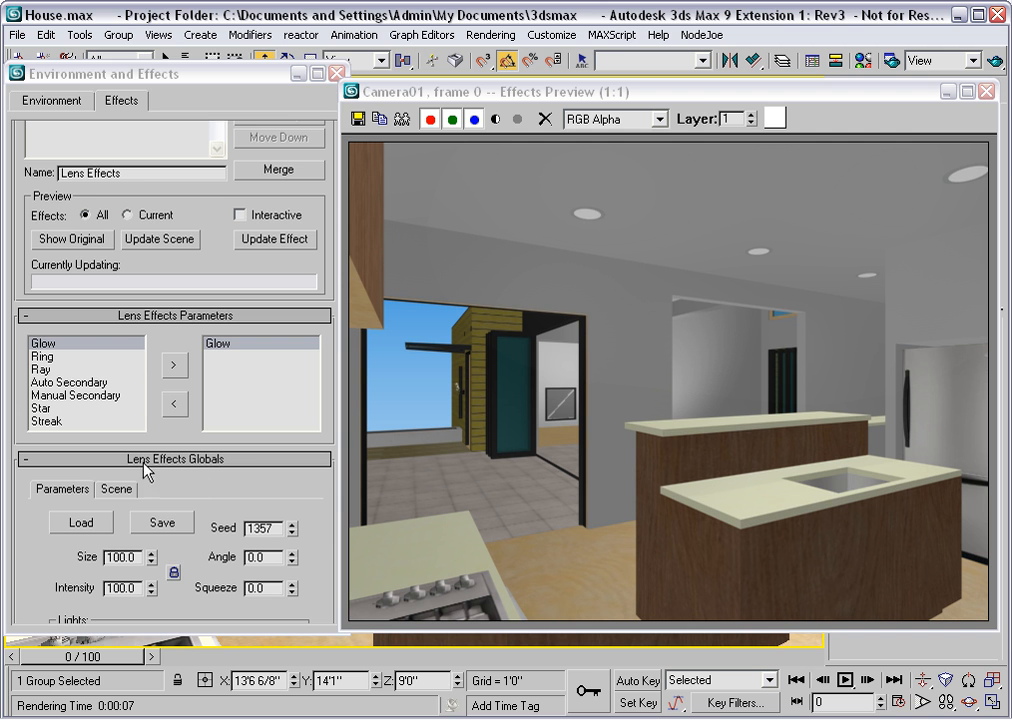
- Set the Glow element's size to 1 and update the effect in the preview
{"action": "left_click", "coordinate": [172, 461]}
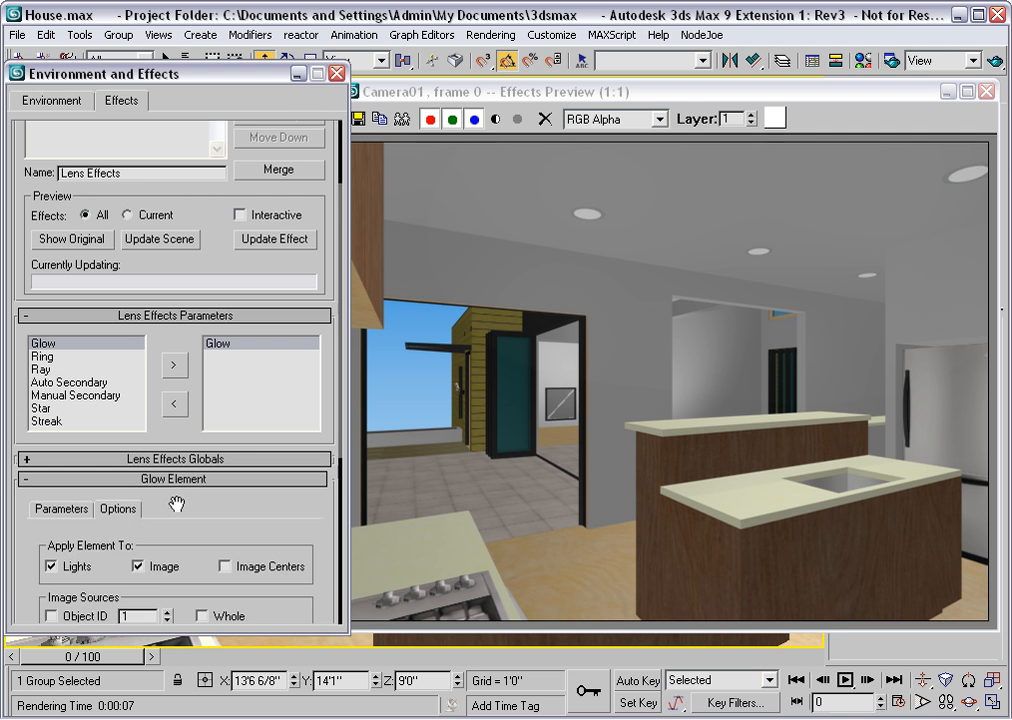
{"action": "left_click_drag", "start_coordinate": [176, 501], "coordinate": [113, 422]}
{"action": "left_click", "coordinate": [58, 420]}
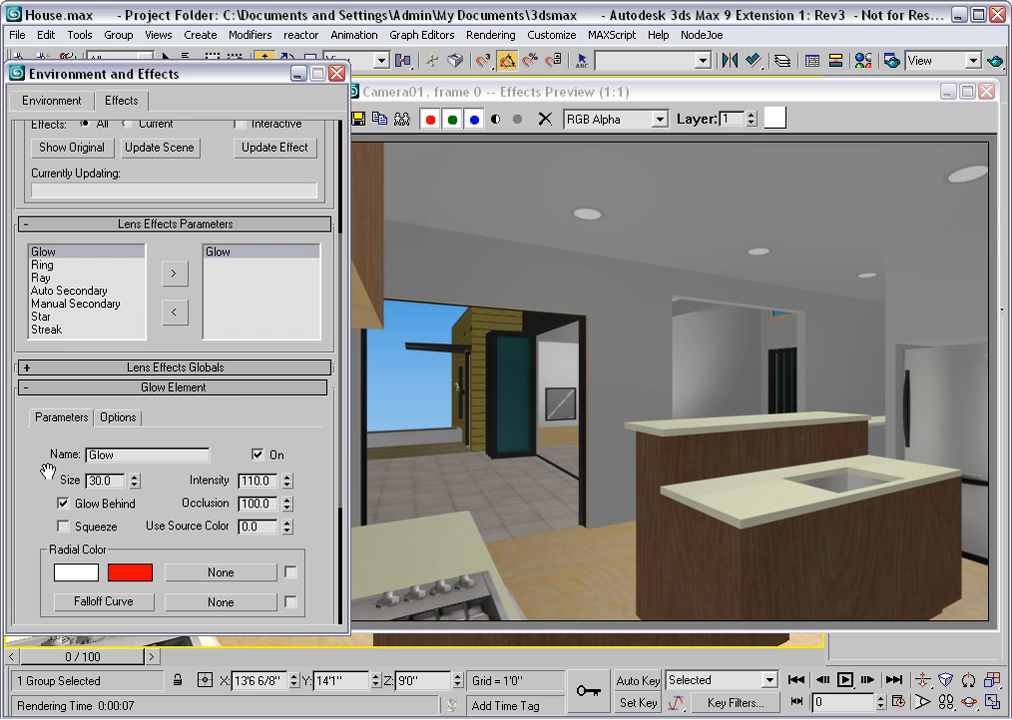
{"action": "left_click_drag", "start_coordinate": [118, 480], "coordinate": [68, 478]}
{"action": "type", "text": "1"}
{"action": "key", "text": "Return"}
{"action": "left_click", "coordinate": [273, 150]}
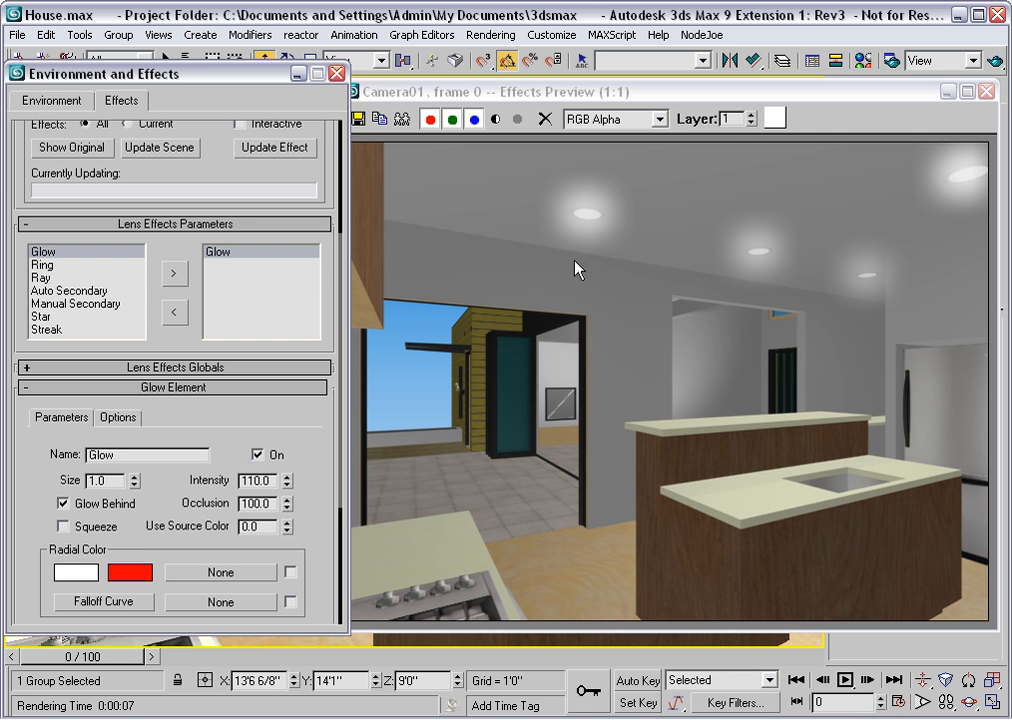
- Turn on interactive effect updating and set the Glow size to 0.5
{"action": "left_click_drag", "start_coordinate": [271, 167], "coordinate": [270, 181]}
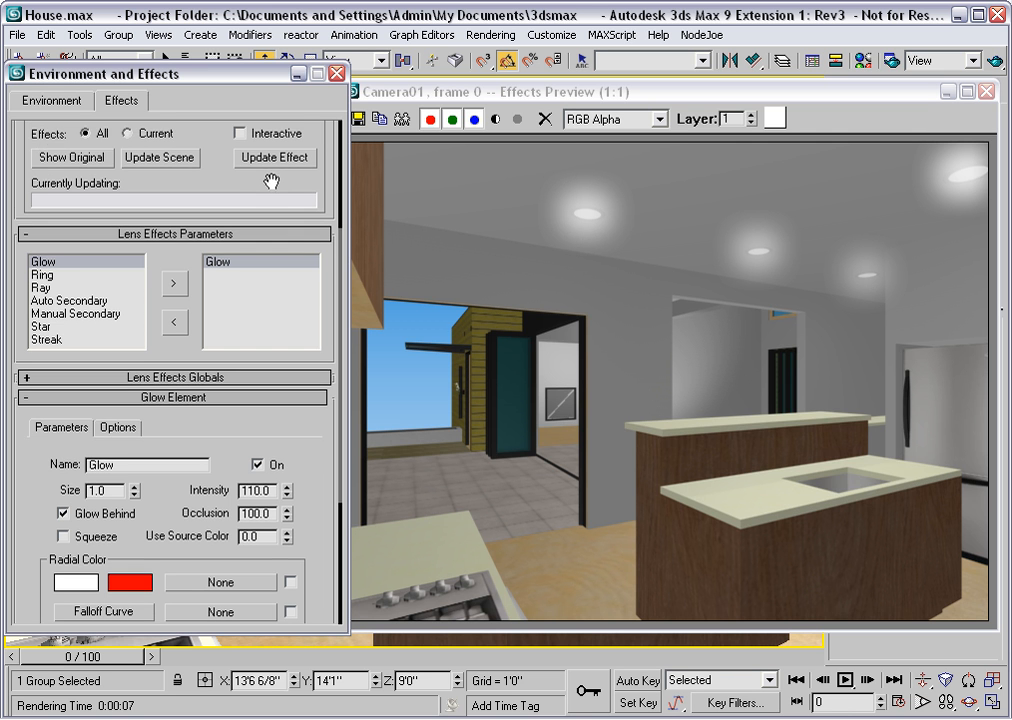
{"action": "left_click", "coordinate": [239, 133]}
{"action": "left_click_drag", "start_coordinate": [118, 491], "coordinate": [63, 494]}
{"action": "type", "text": "0.5"}
{"action": "key", "text": "Return"}
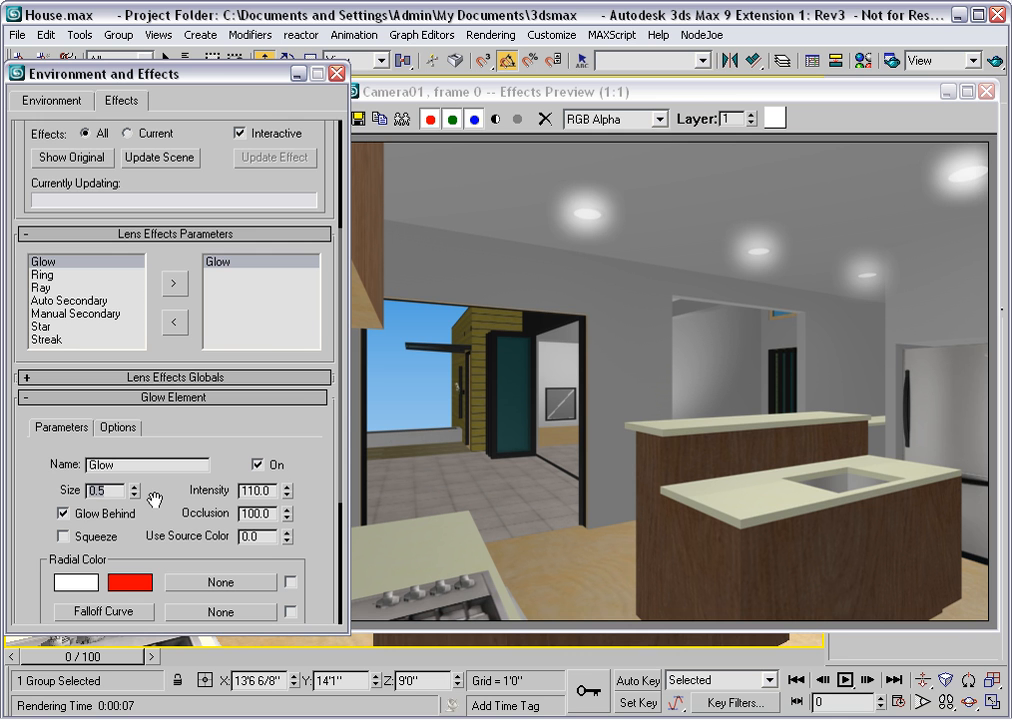
- Reduce the Glow size to 0.1
{"action": "key", "text": "BackSpace"}
{"action": "type", "text": "1"}
{"action": "key", "text": "Return"}
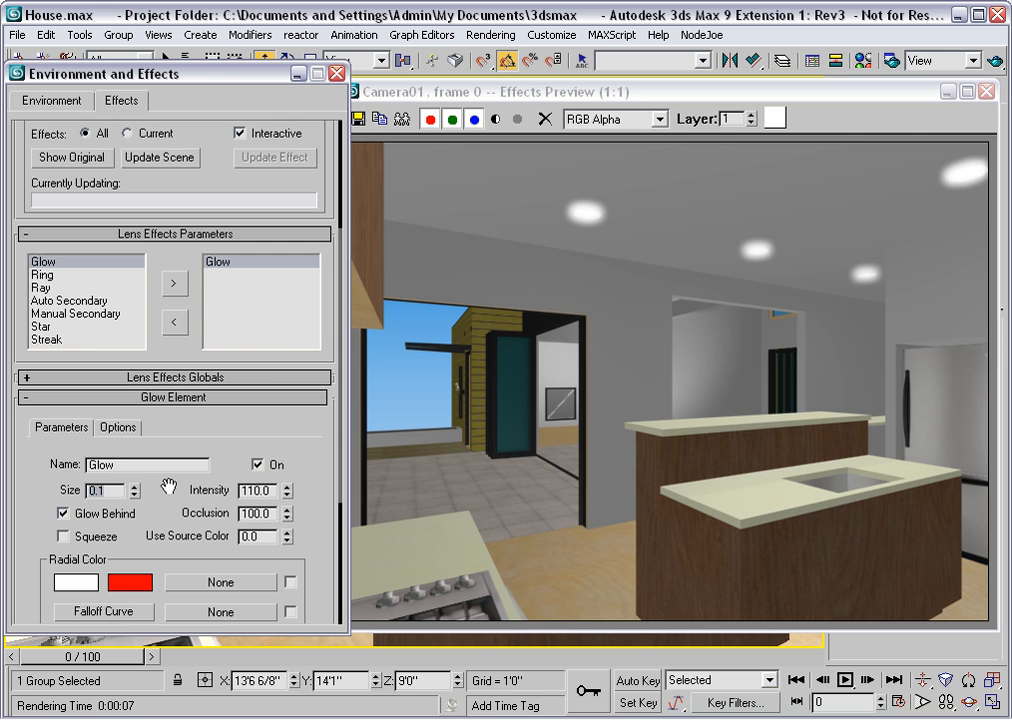
- Change the Glow element's image filter from All to Edge
{"action": "left_click", "coordinate": [123, 437]}
{"action": "left_click_drag", "start_coordinate": [185, 427], "coordinate": [177, 303]}
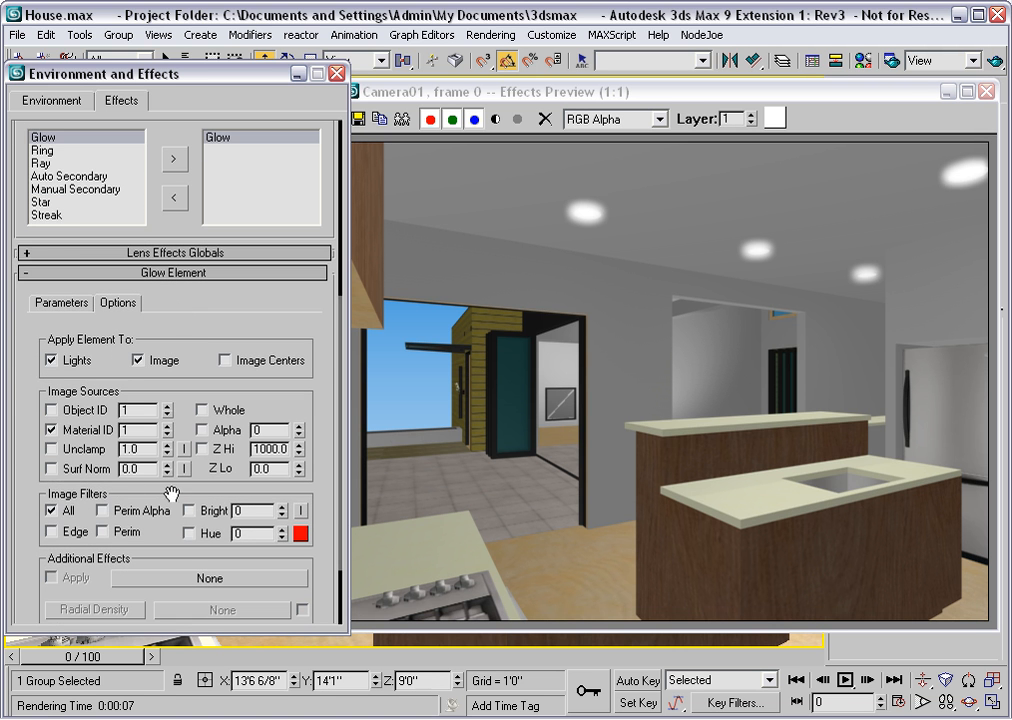
{"action": "left_click", "coordinate": [51, 531]}
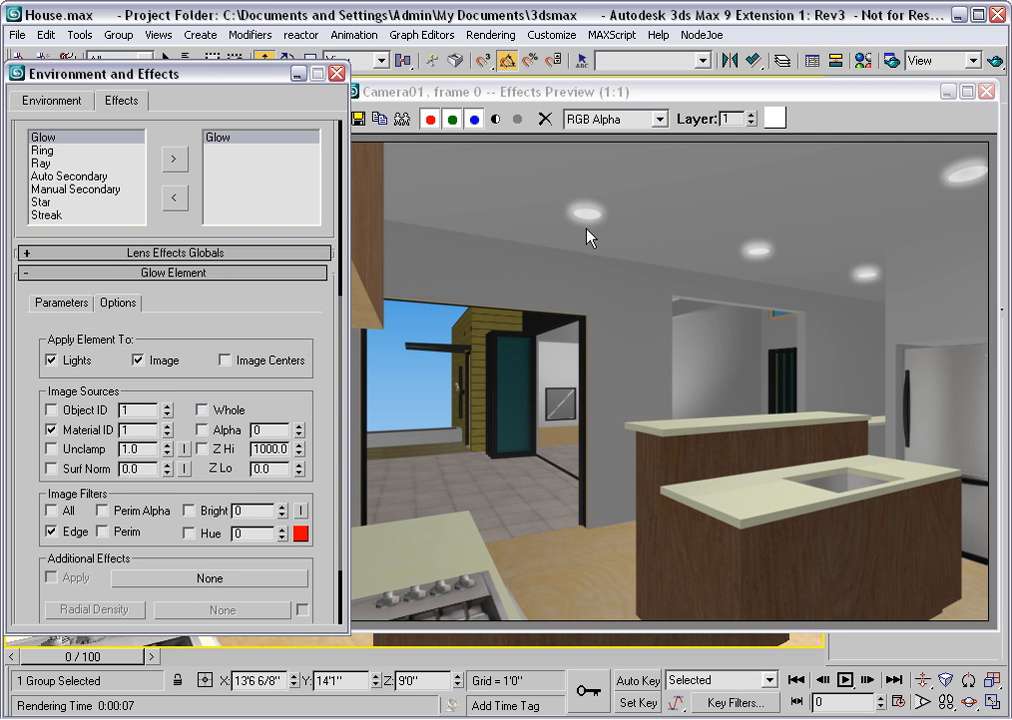
- Set the Glow element's intensity to 80
{"action": "left_click", "coordinate": [62, 303]}
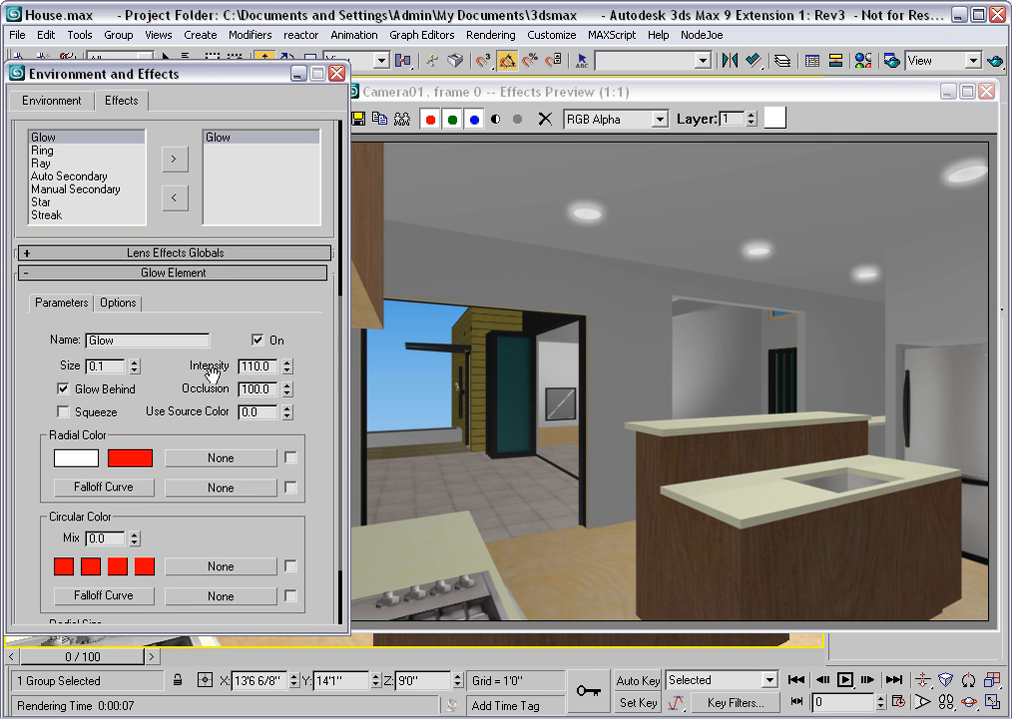
{"action": "left_click_drag", "start_coordinate": [272, 367], "coordinate": [234, 368]}
{"action": "type", "text": "80.0"}
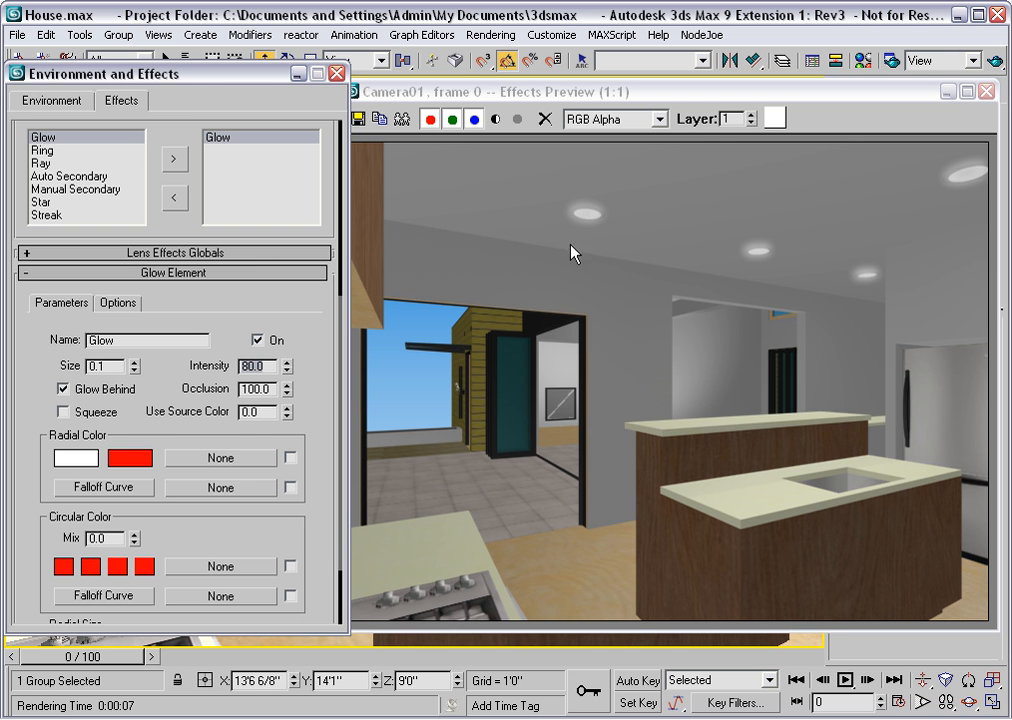
- Add a Star element to the Lens Effects alongside the existing Glow element
{"action": "left_click_drag", "start_coordinate": [189, 294], "coordinate": [188, 323]}
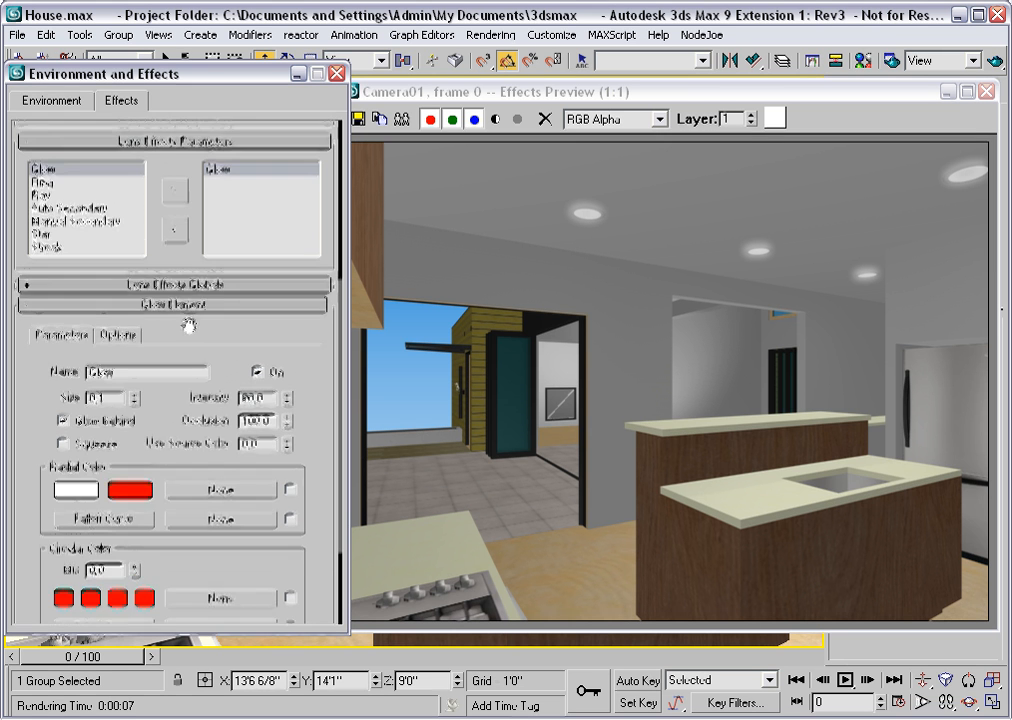
{"action": "left_click", "coordinate": [47, 239]}
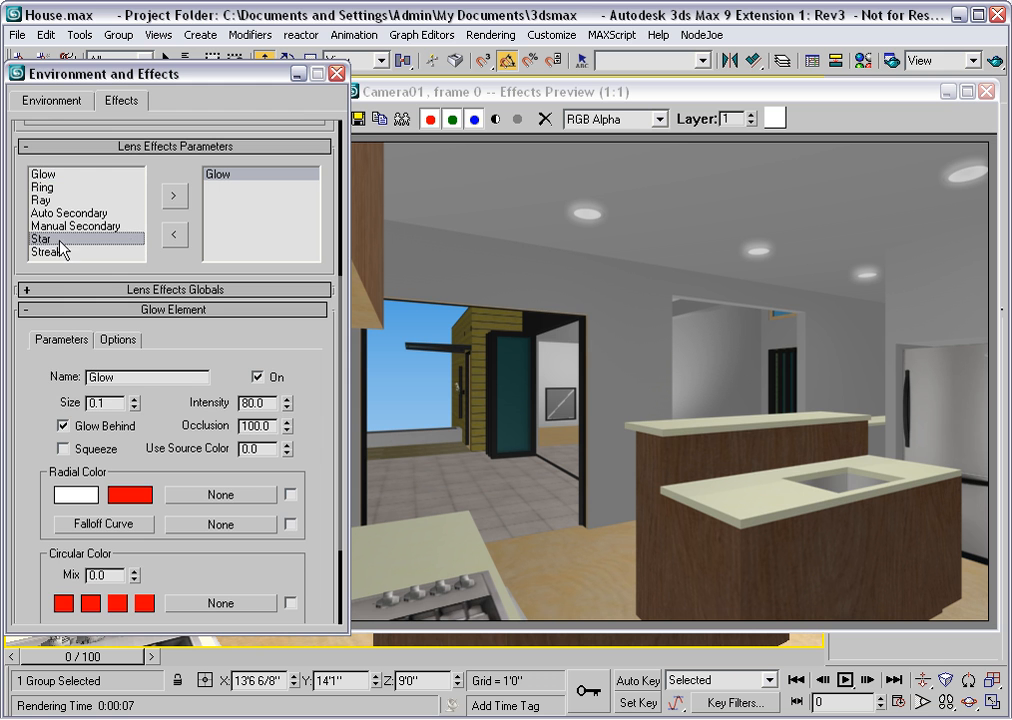
{"action": "left_click", "coordinate": [175, 200]}
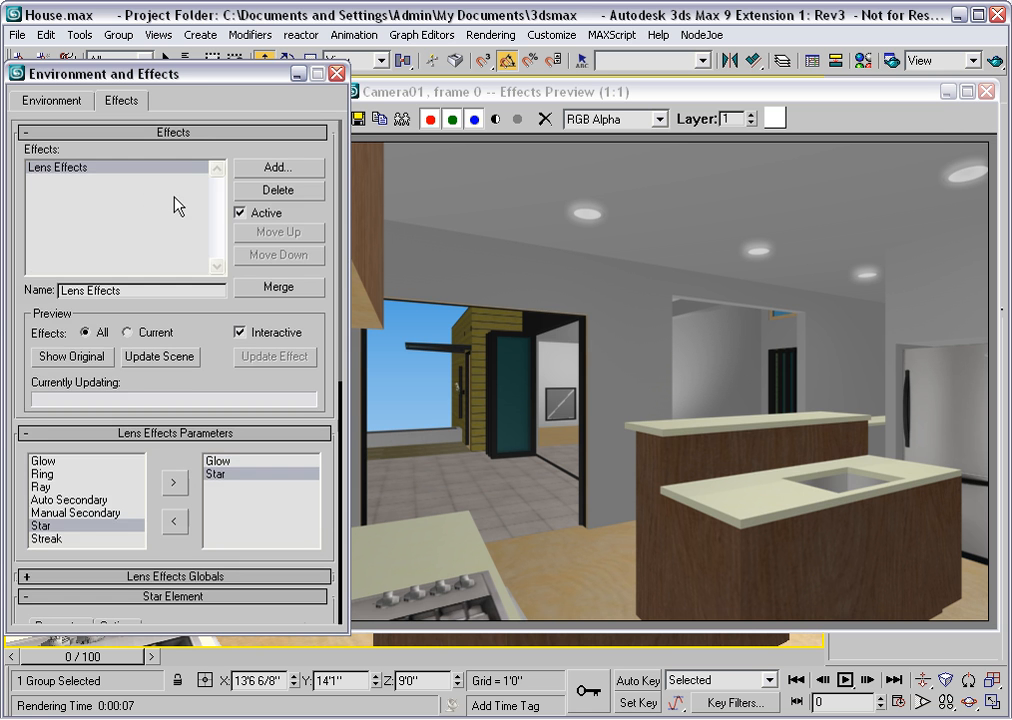
- Apply the Star element to image centers, using material ID 1 as the source and Edge instead of All as the image filter
{"action": "left_click_drag", "start_coordinate": [149, 510], "coordinate": [140, 147]}
{"action": "left_click", "coordinate": [117, 256]}
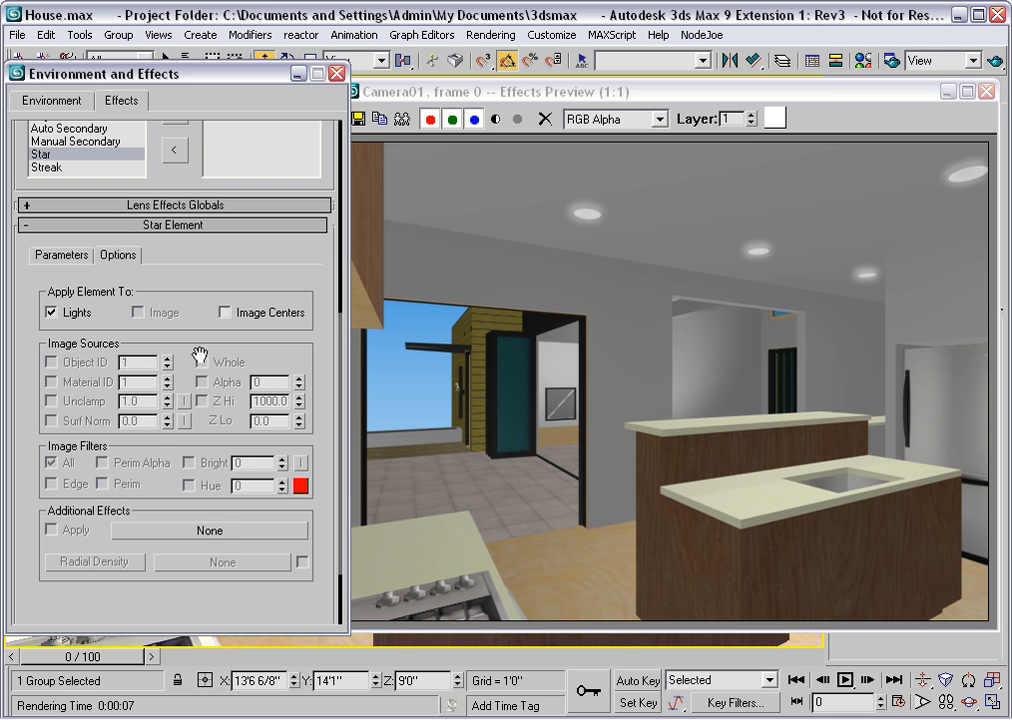
{"action": "left_click", "coordinate": [224, 313]}
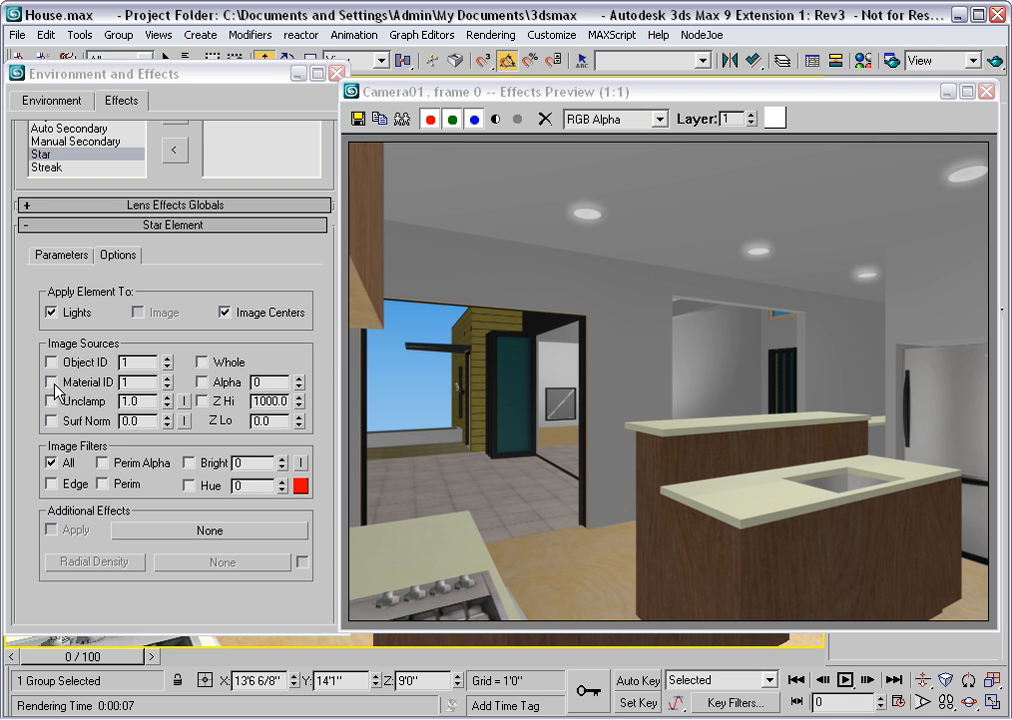
{"action": "left_click", "coordinate": [51, 384]}
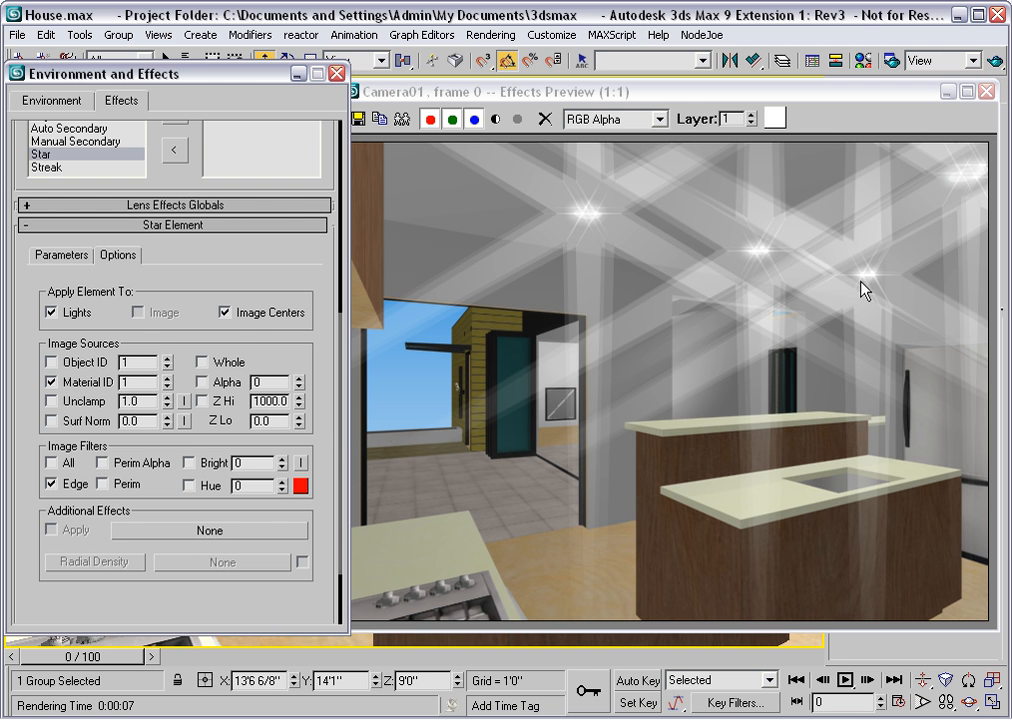
- Set the Star element's size to 10 and its width to 2
{"action": "left_click", "coordinate": [43, 259]}
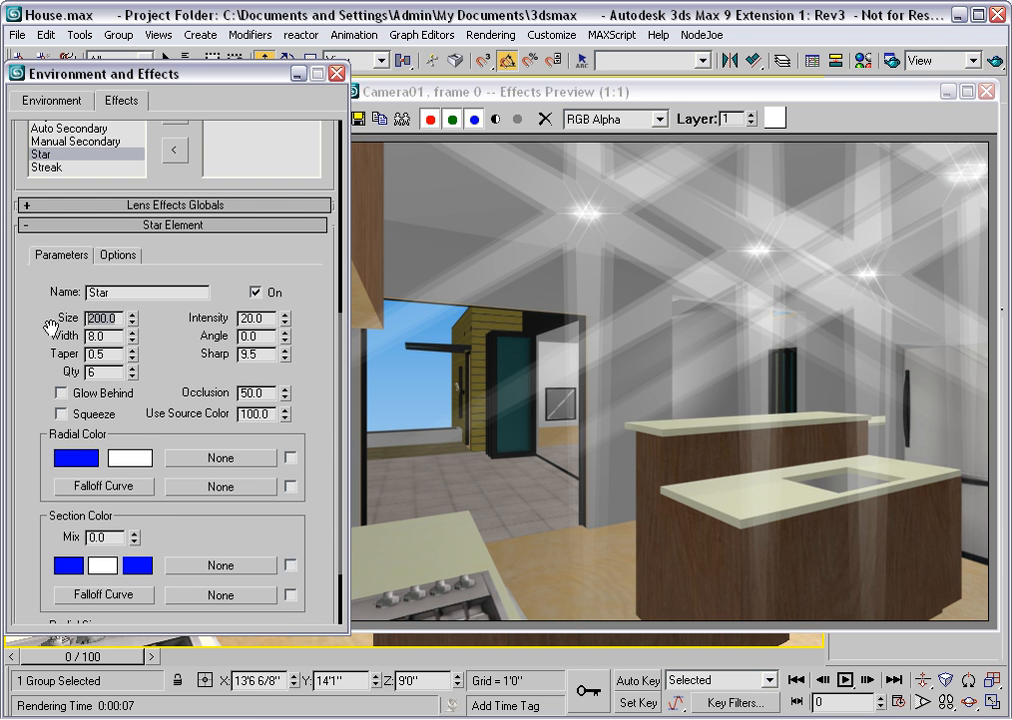
{"action": "type", "text": "10"}
{"action": "key", "text": "Return"}
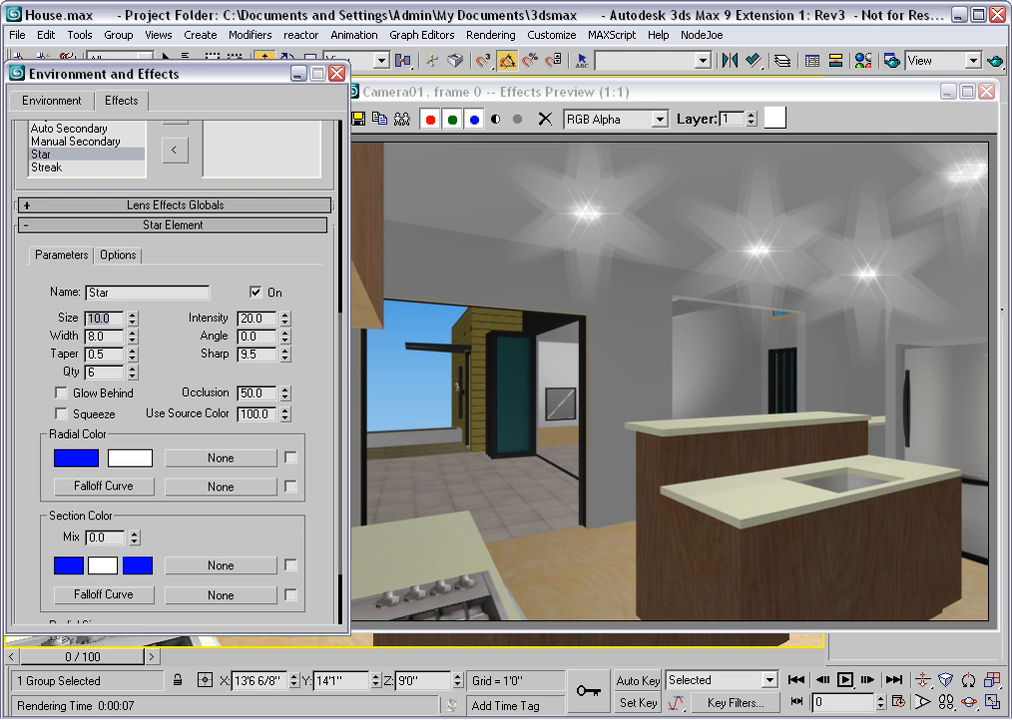
{"action": "double_click", "coordinate": [100, 335]}
{"action": "type", "text": "2"}
{"action": "key", "text": "Return"}
- Set the Star element's intensity to 2 and reduce its size to 5
{"action": "double_click", "coordinate": [243, 318]}
{"action": "type", "text": "2"}
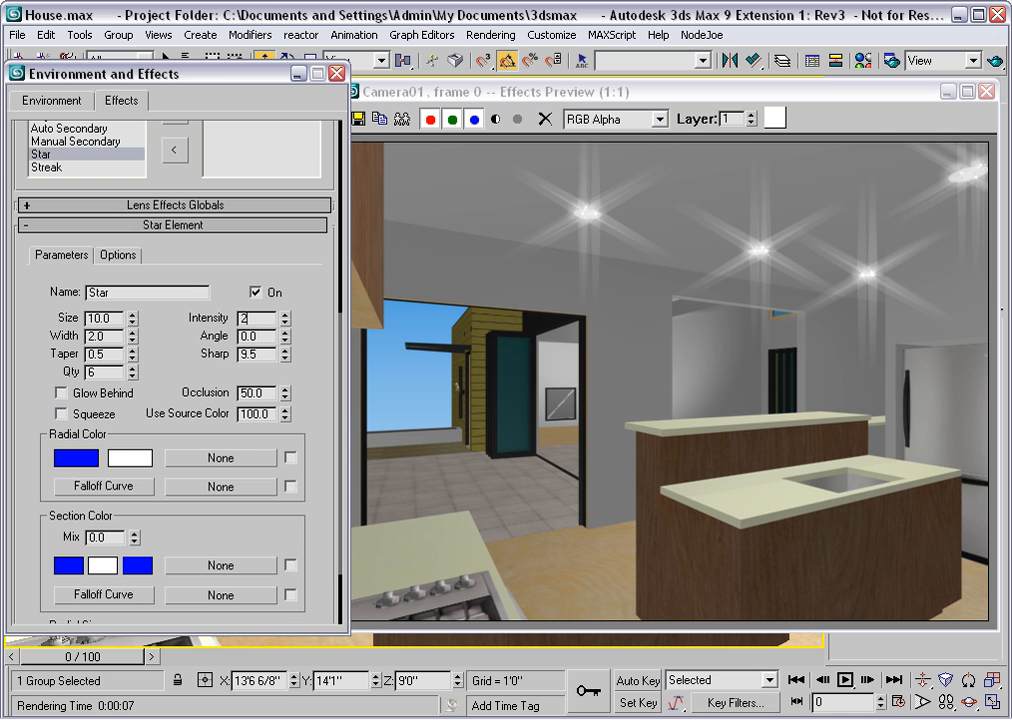
{"action": "key", "text": "Return"}
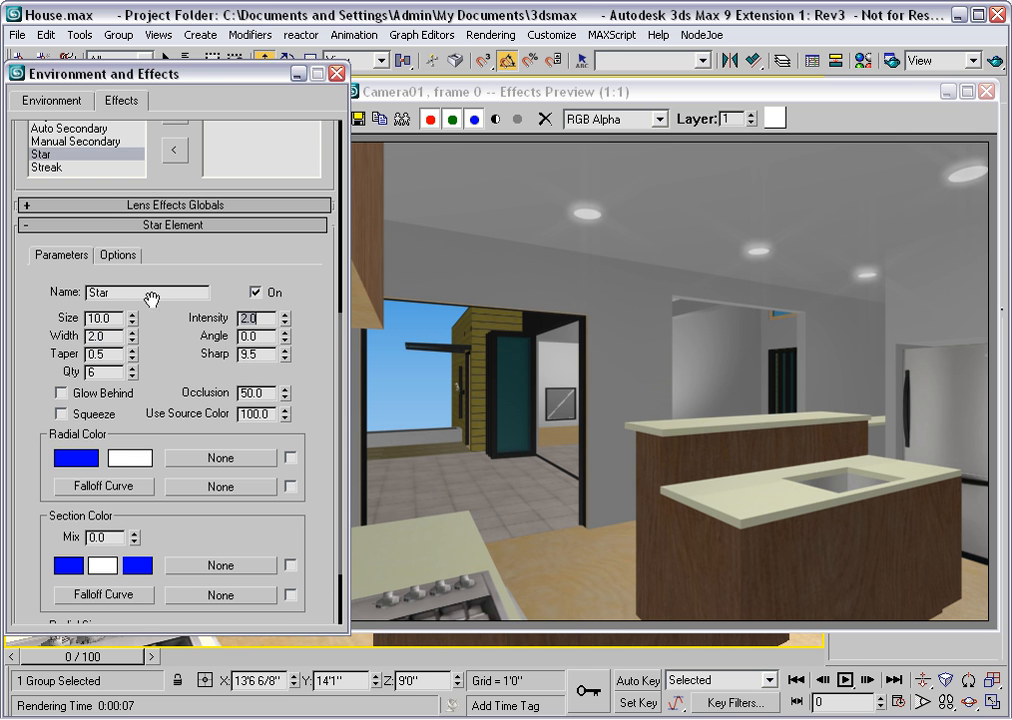
{"action": "double_click", "coordinate": [95, 318]}
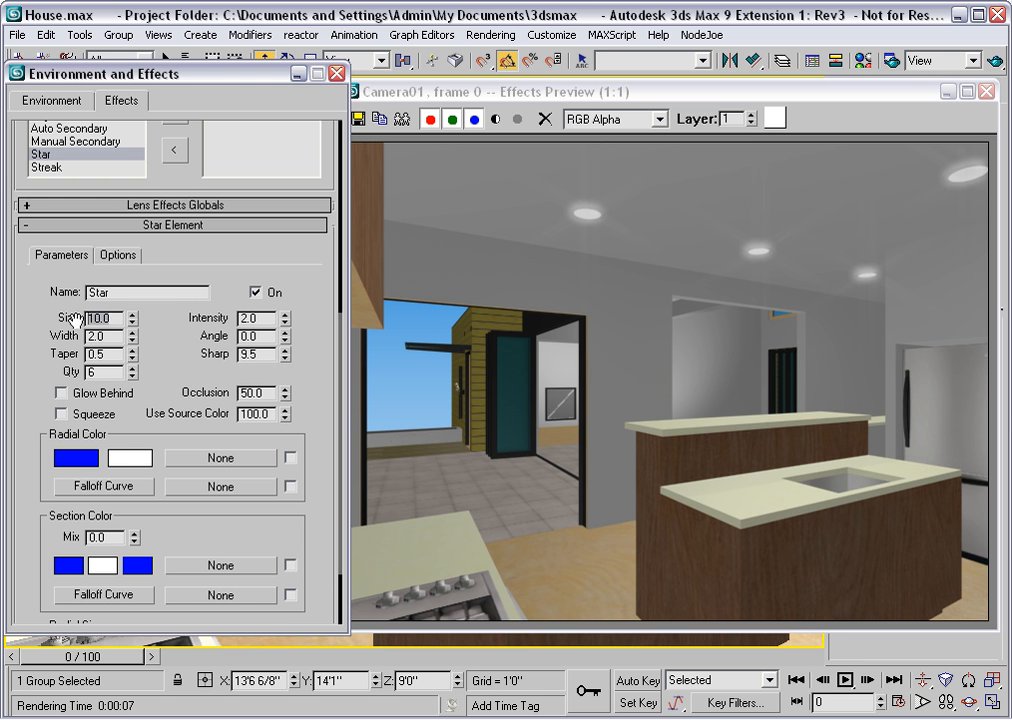
{"action": "type", "text": "5"}
{"action": "key", "text": "Return"}
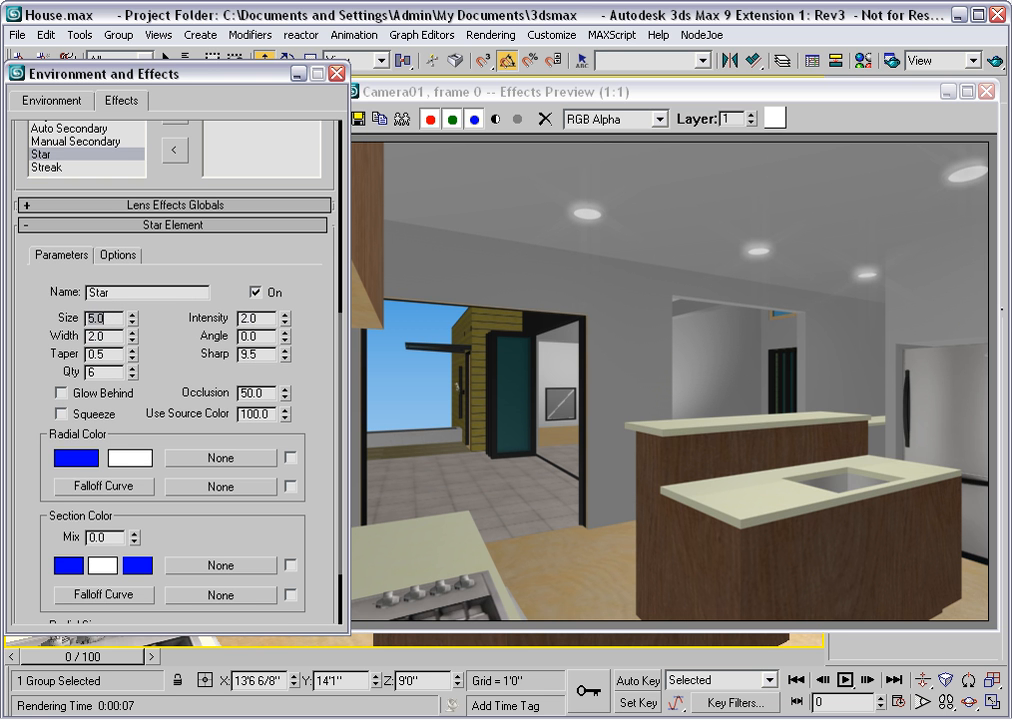